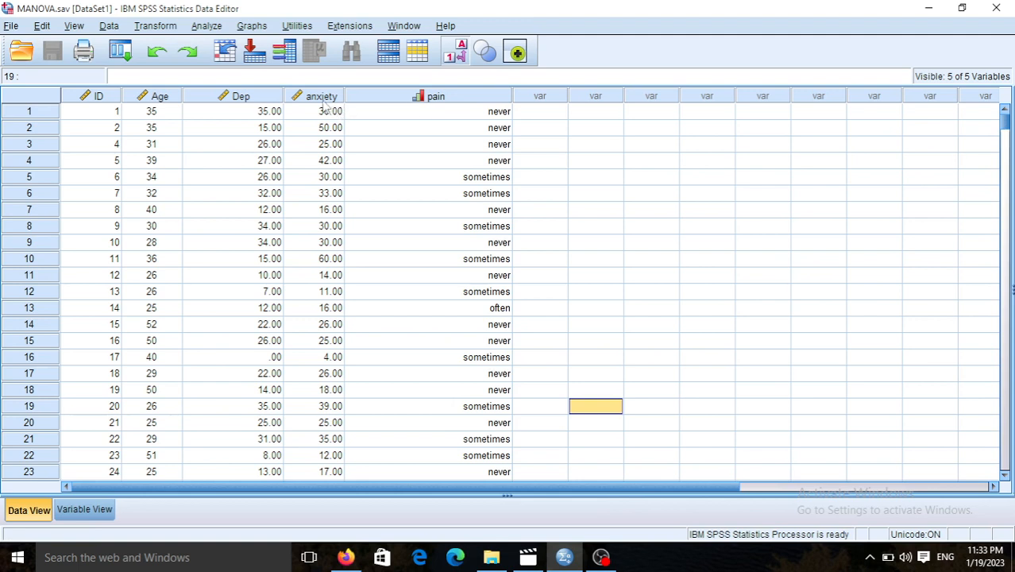
mouse_move(444, 96)
mouse_move(408, 104)
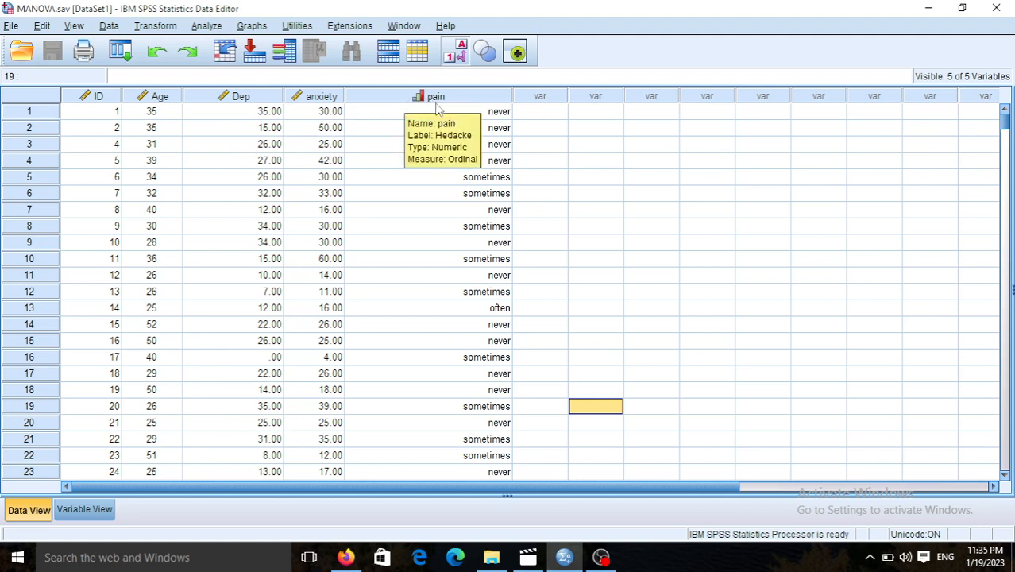
mouse_move(159, 110)
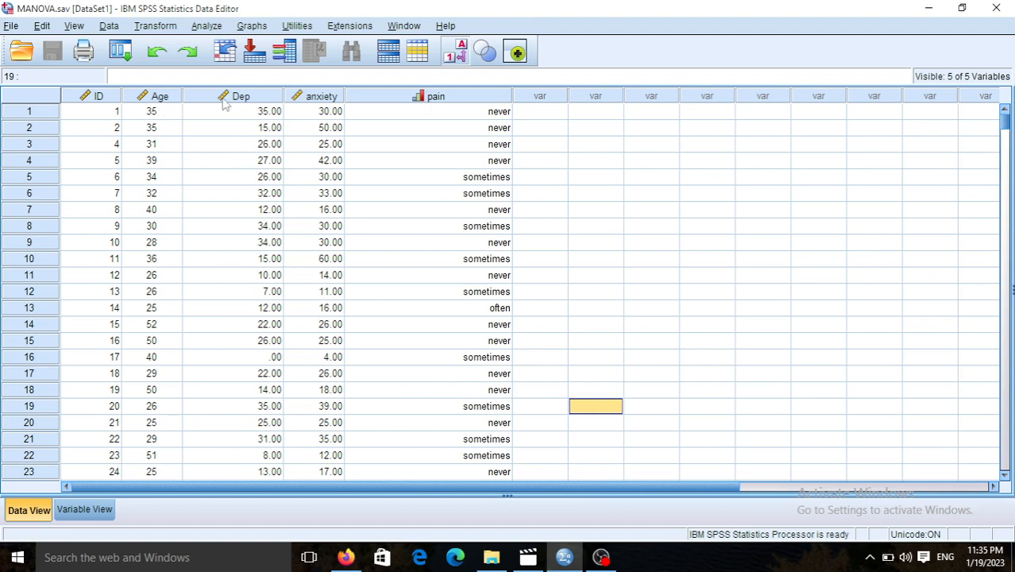
- Start an Explore analysis and remove Dep from the dependent list, keeping anxiety as dependent and Hedacke [pain] as factor
mouse_move(307, 112)
left_click(206, 26)
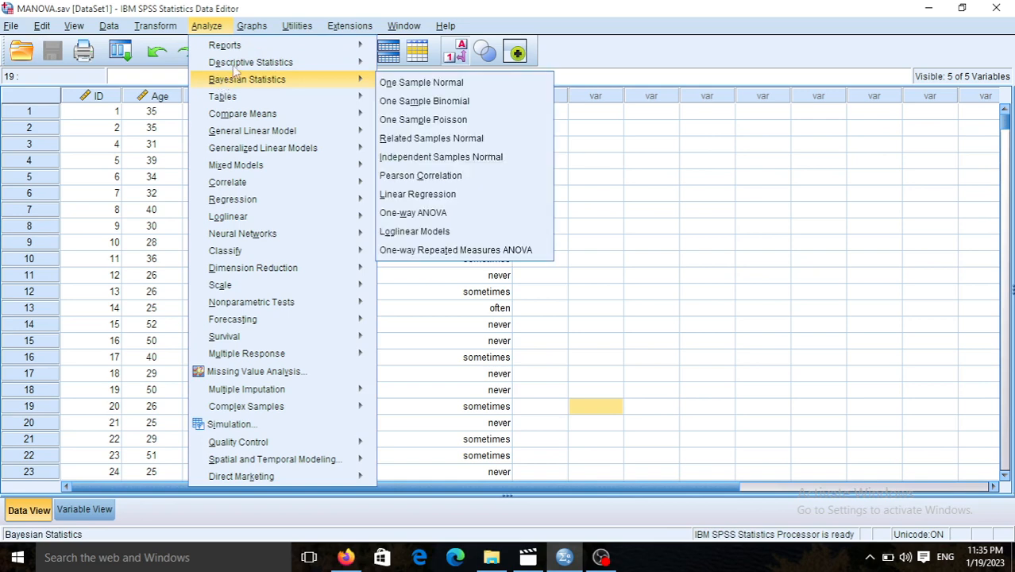
mouse_move(240, 65)
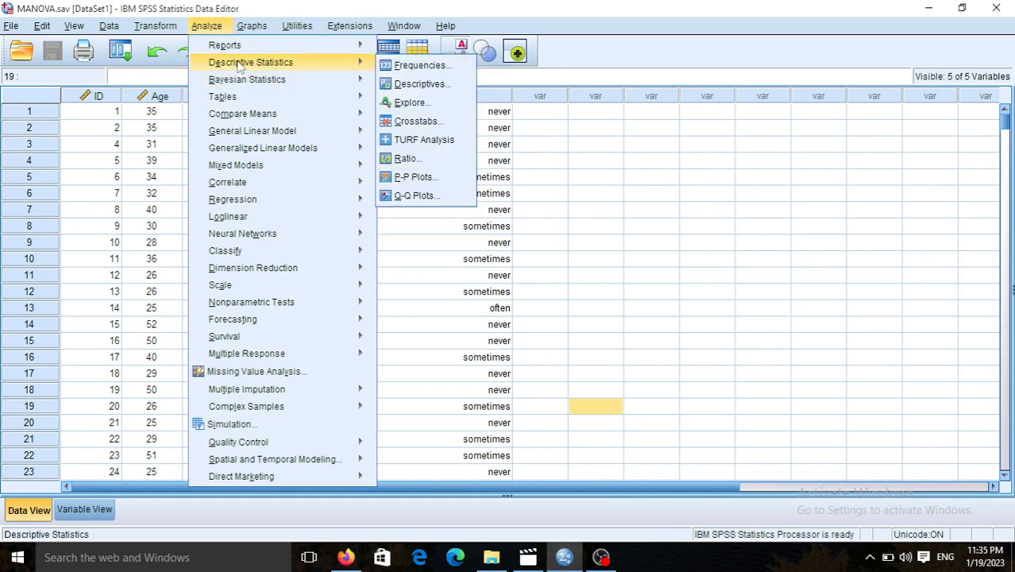
left_click(410, 103)
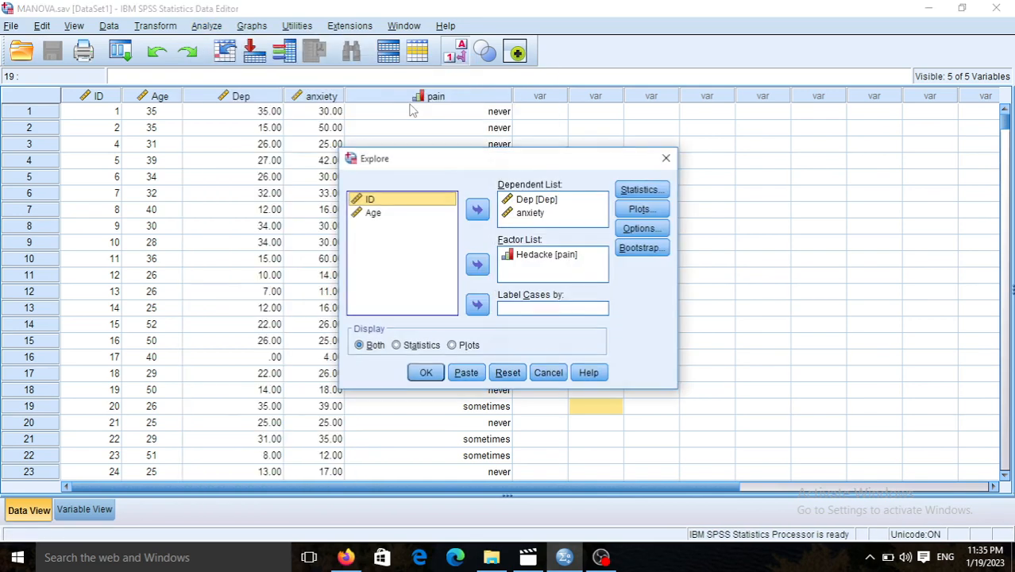
left_click(525, 201)
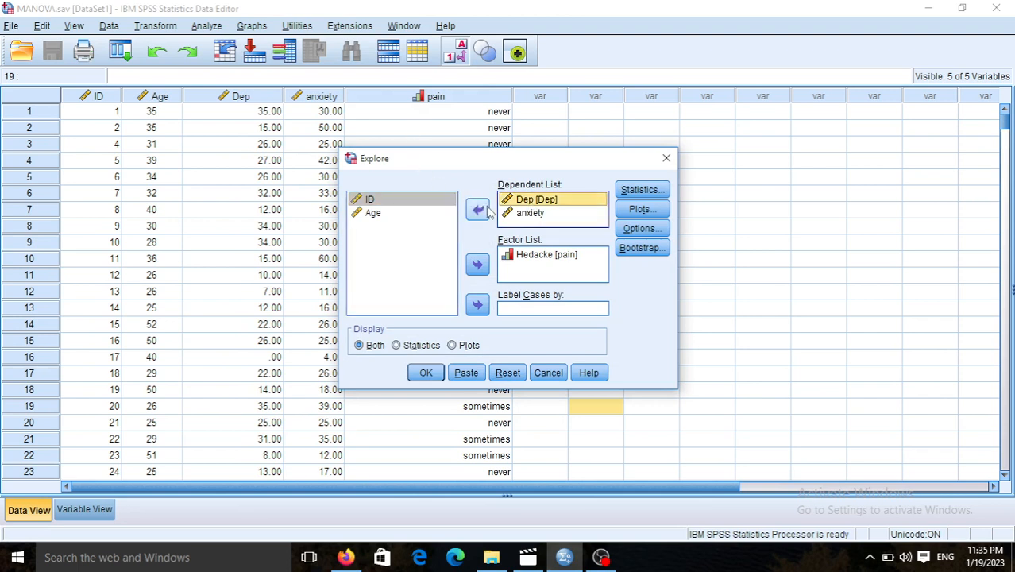
left_click(479, 212)
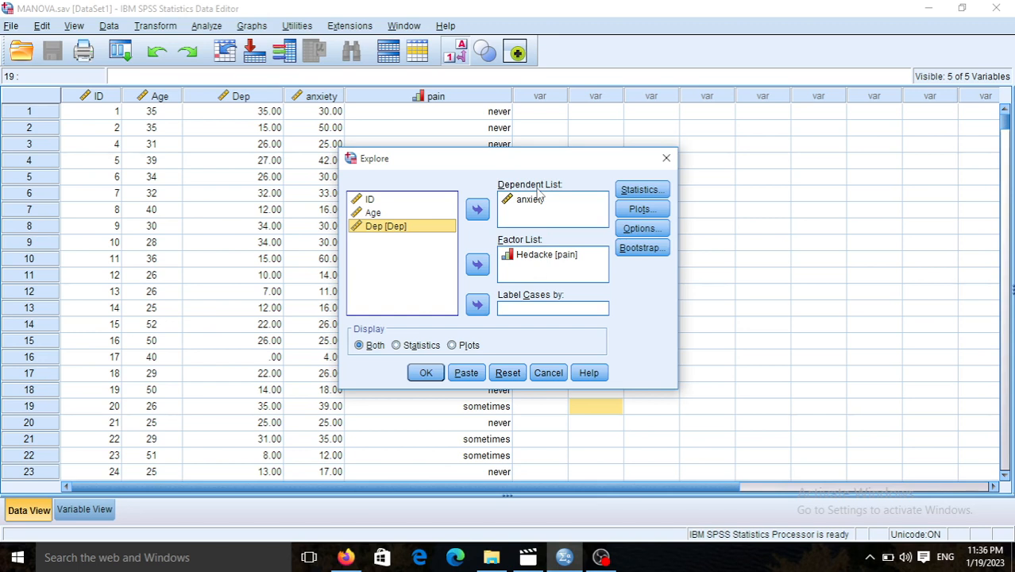
- Check that histograms and normality plots with tests are enabled, and run the Explore analysis
left_click(640, 210)
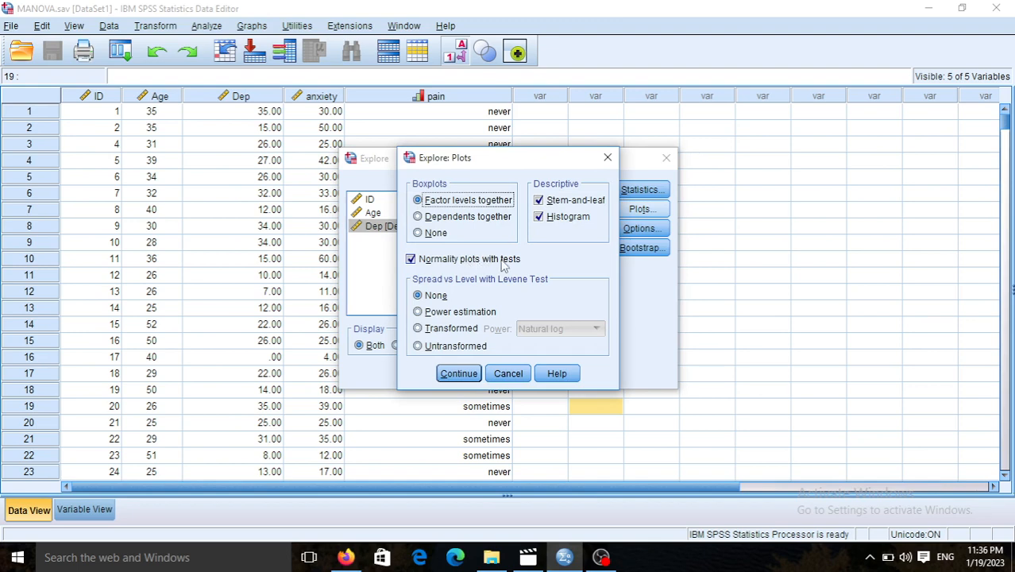
left_click(457, 372)
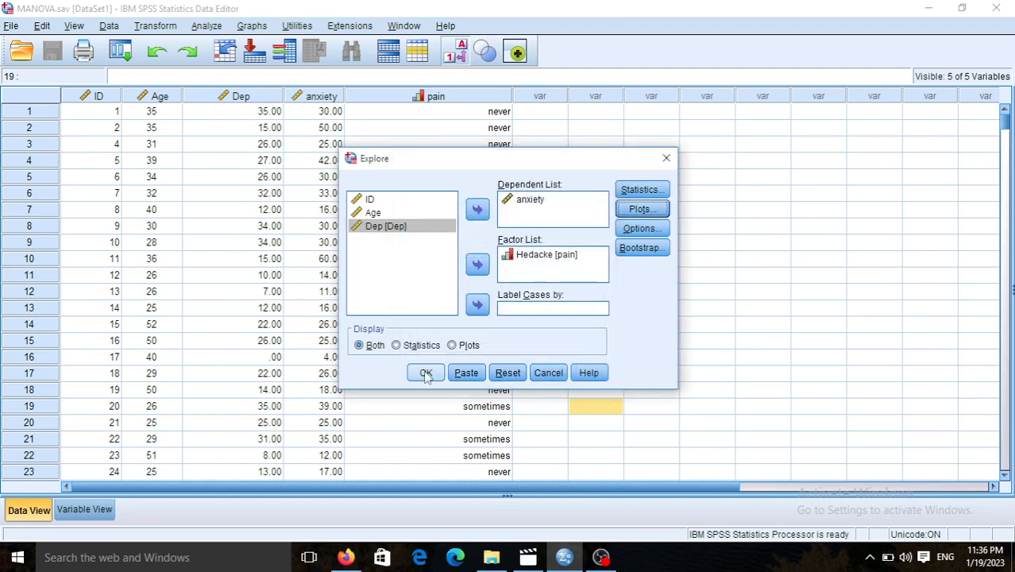
left_click(425, 373)
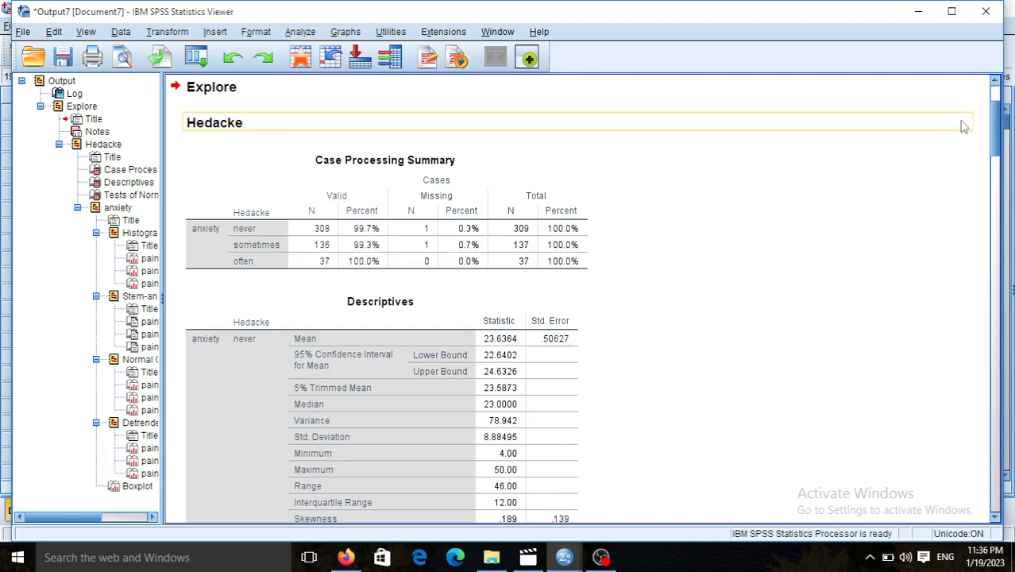
- Examine the skewness and kurtosis of anxiety for each pain group and the Tests of Normality table
left_click_drag(993, 113, 995, 145)
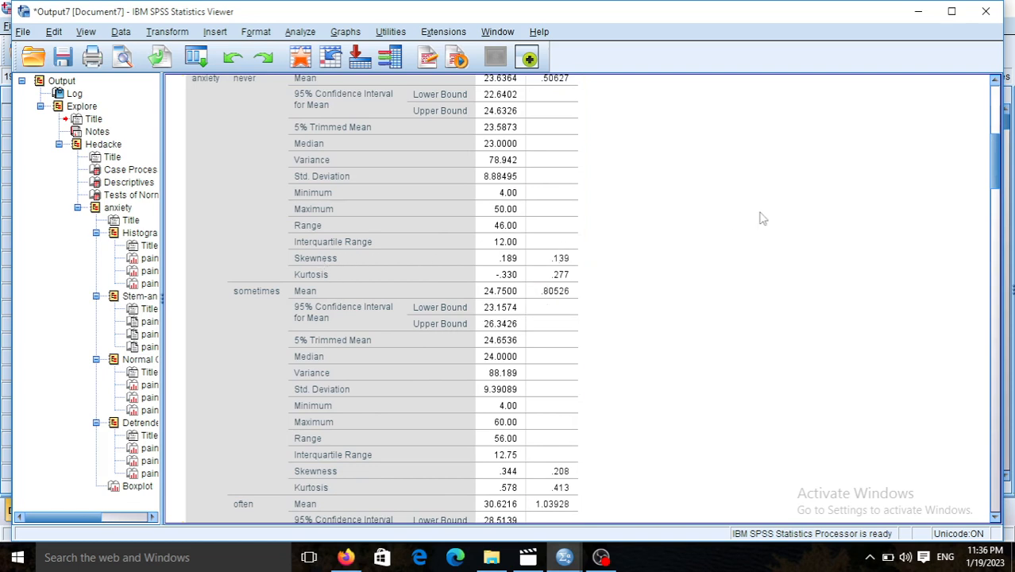
left_click_drag(995, 149, 996, 140)
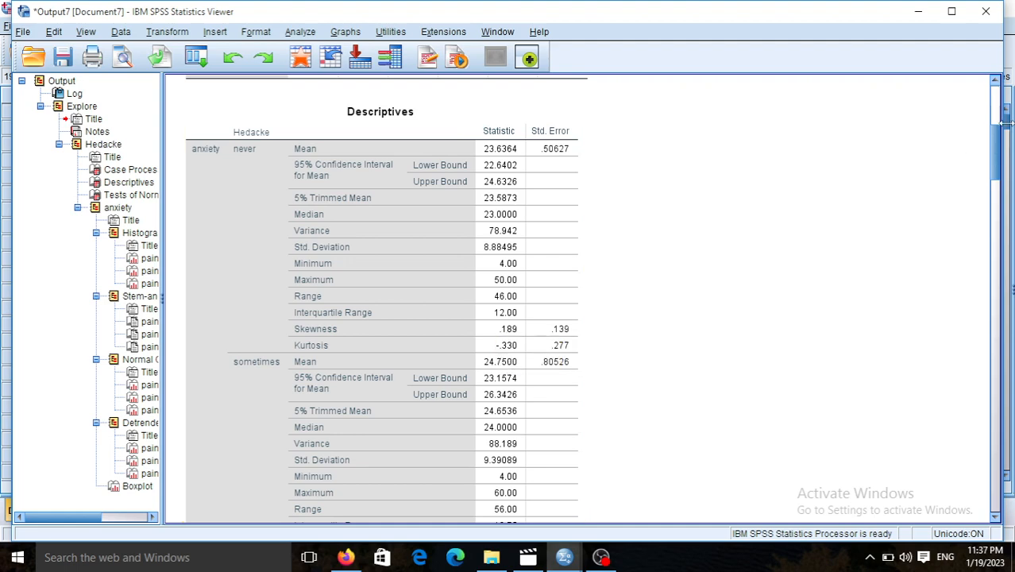
left_click_drag(995, 134, 996, 151)
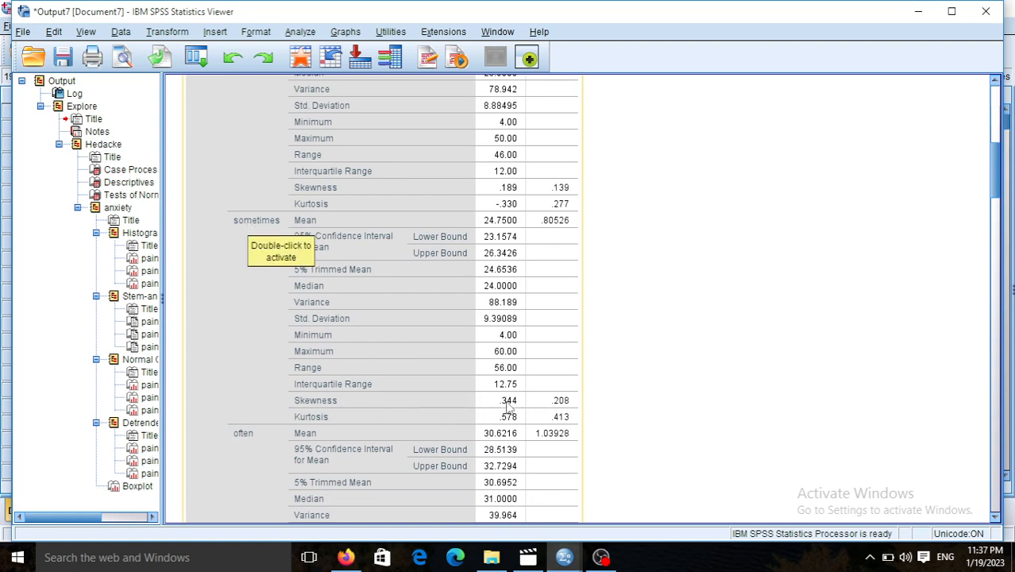
left_click_drag(998, 151, 999, 177)
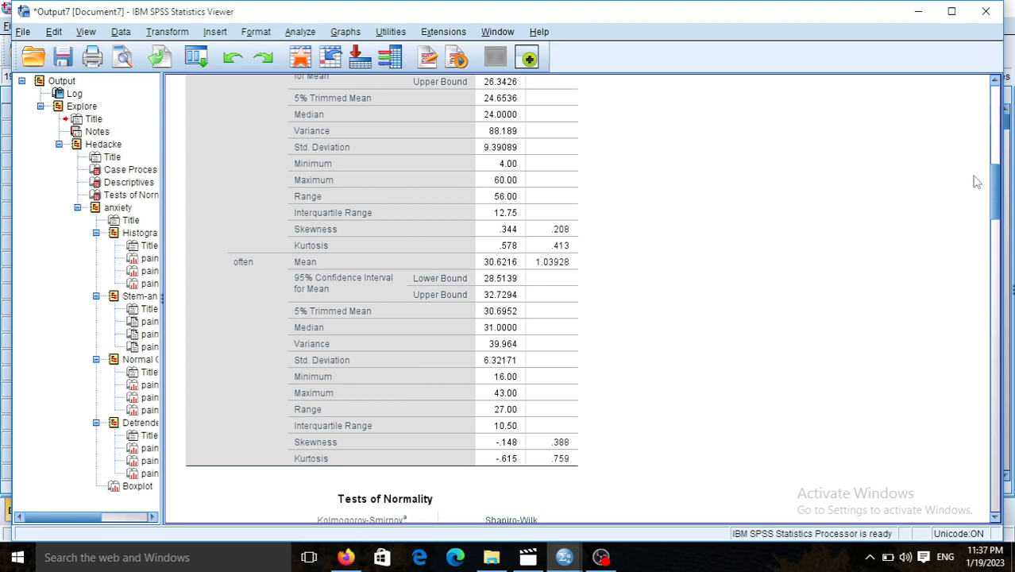
left_click_drag(999, 179, 999, 219)
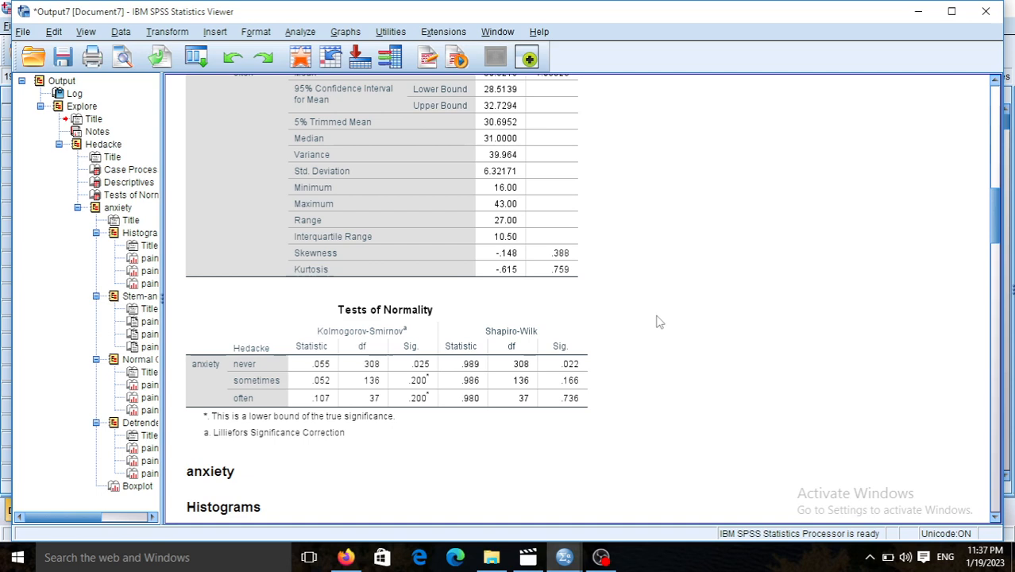
left_click(330, 402)
- Add a Normal distribution curve with automatic parameters to the anxiety histogram for pain= never
left_click_drag(998, 204, 1000, 236)
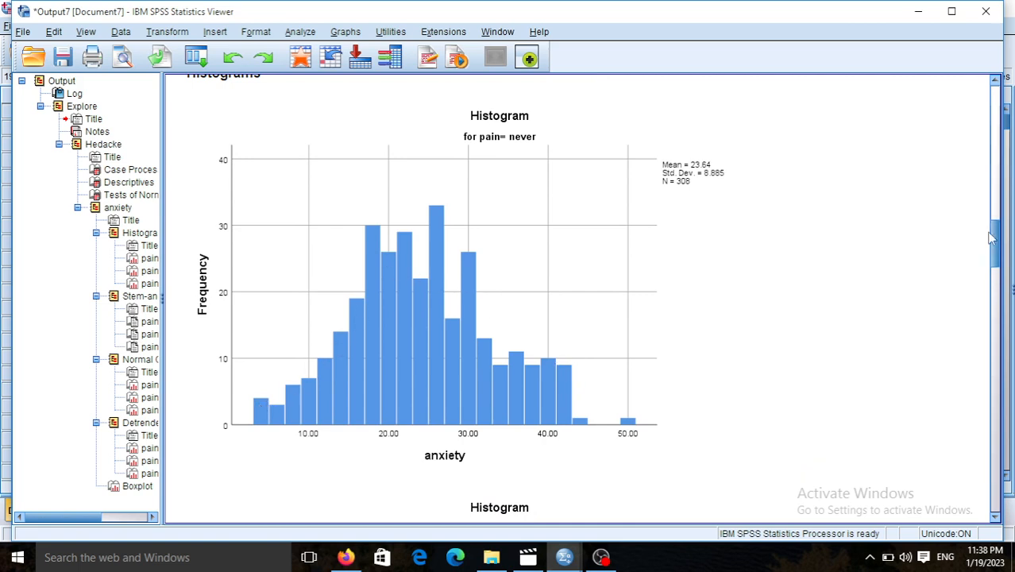
mouse_move(999, 234)
left_mouse_down()
mouse_move(995, 319)
mouse_move(989, 228)
left_mouse_up()
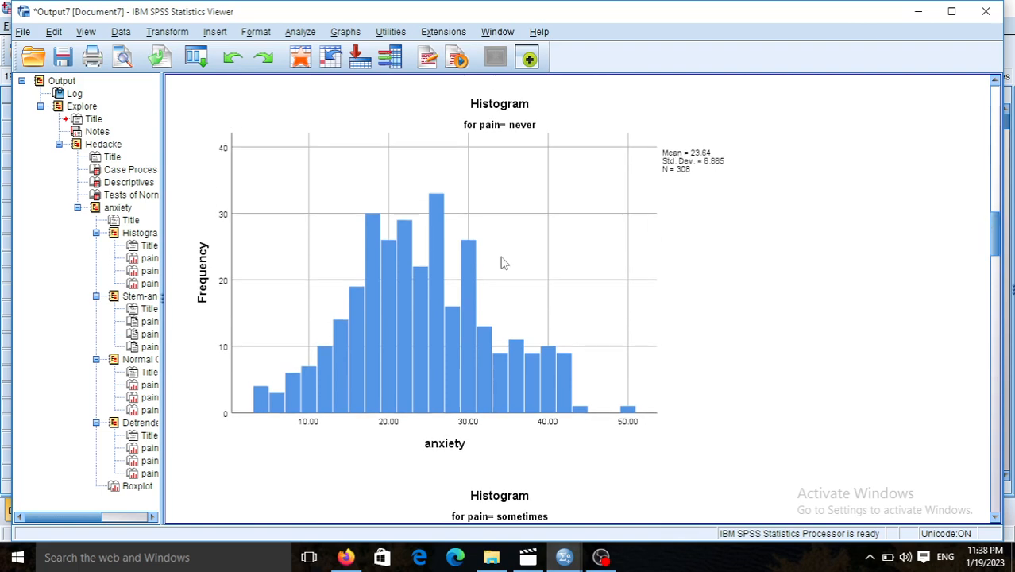
left_click(388, 338)
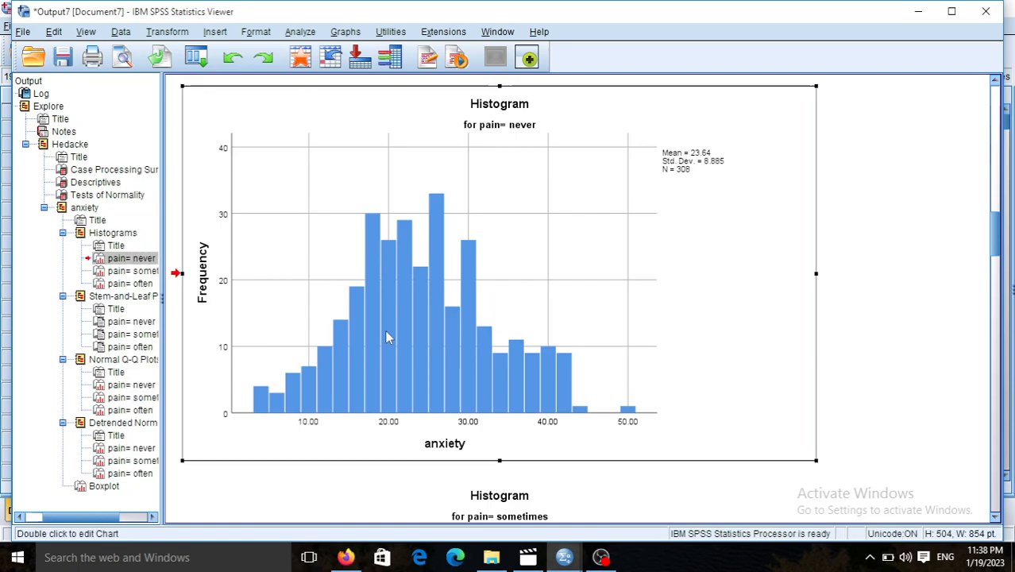
double_click(385, 335)
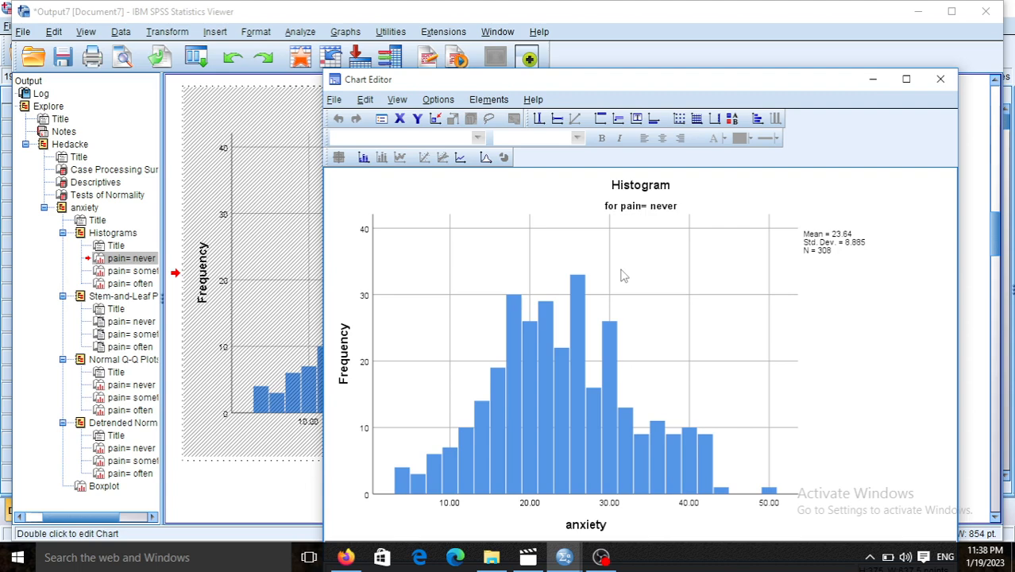
left_click(485, 158)
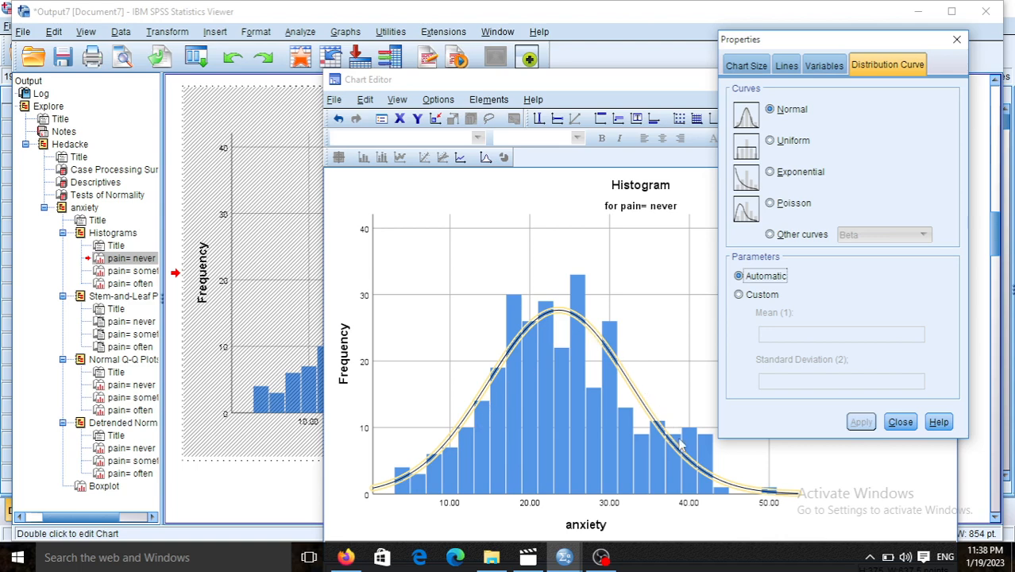
left_click(906, 426)
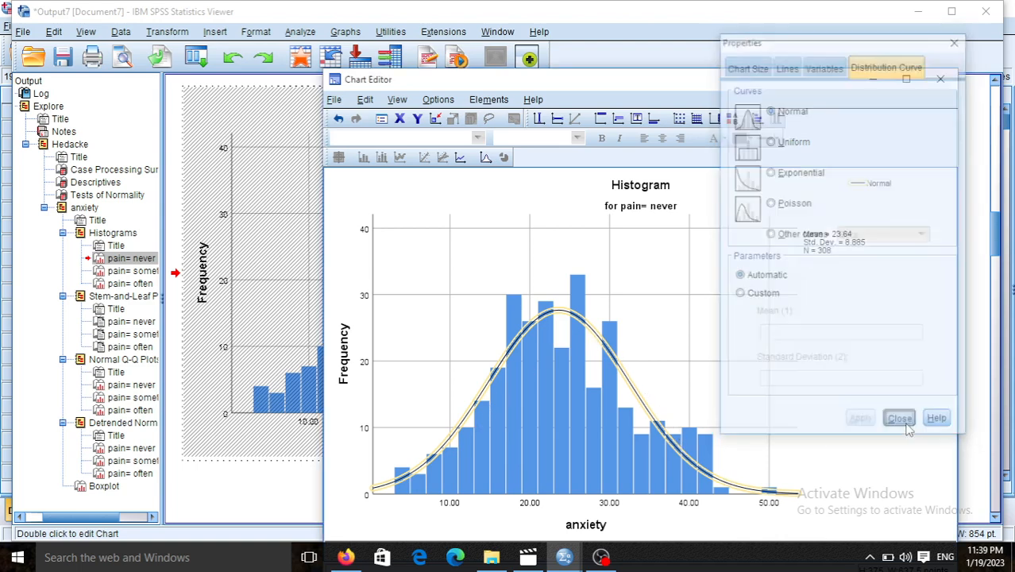
left_click(940, 79)
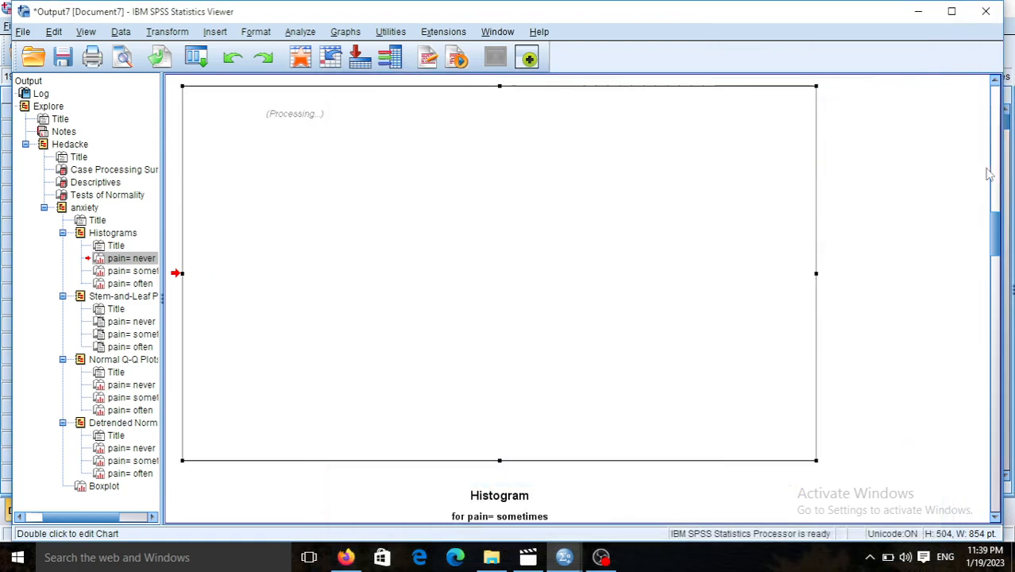
- Examine the stem-and-leaf and Normal Q-Q plots of anxiety, and close the output without saving it
left_click_drag(994, 230, 999, 335)
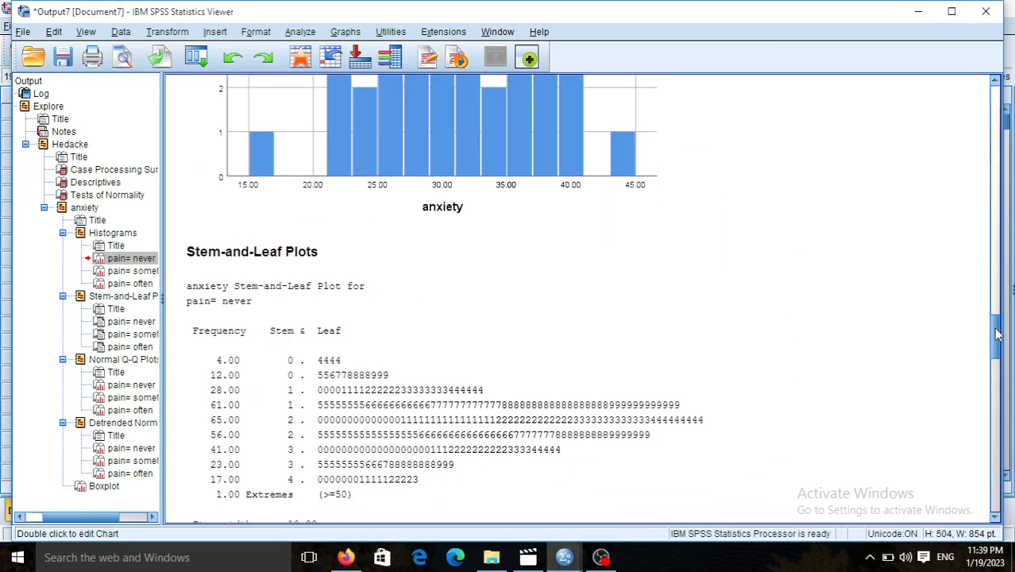
left_click(487, 328)
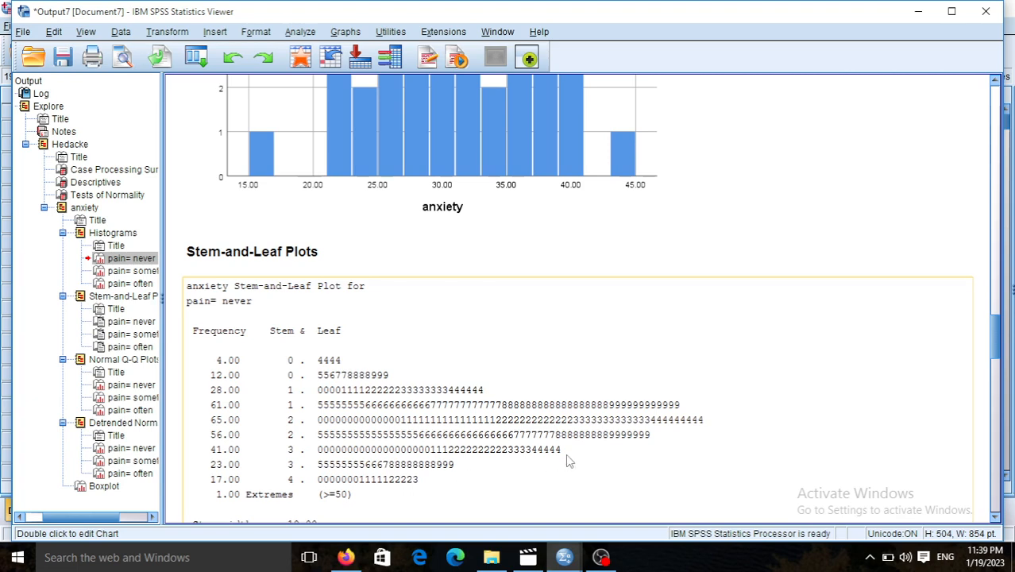
left_click_drag(996, 327, 991, 422)
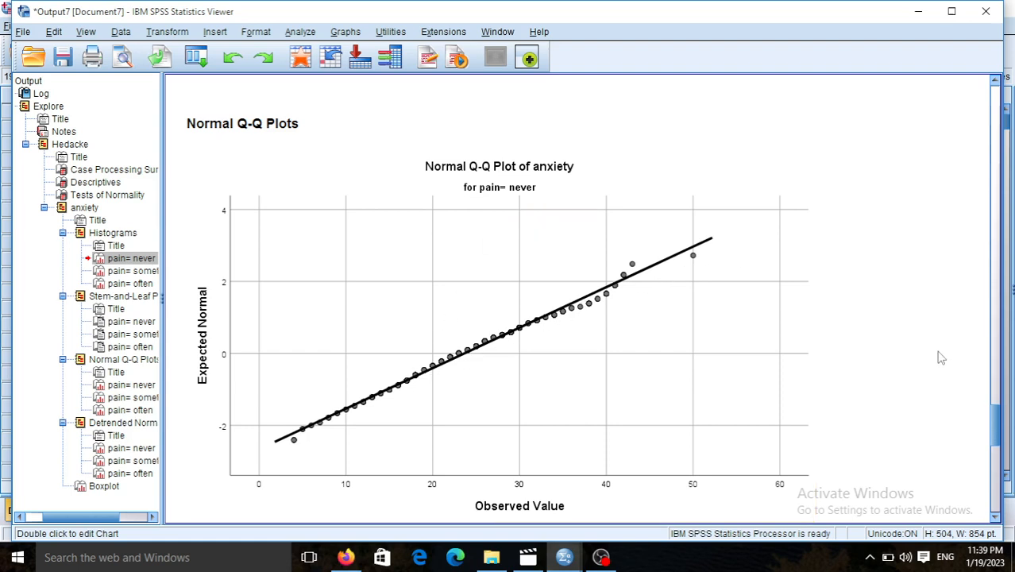
mouse_move(997, 421)
left_mouse_down()
mouse_move(995, 467)
mouse_move(992, 419)
left_mouse_up()
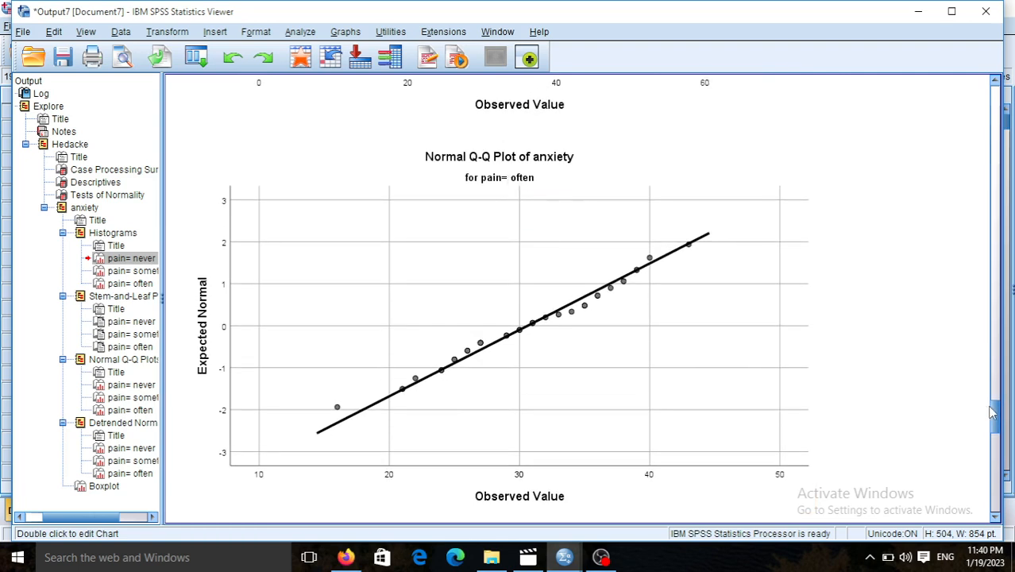
left_click_drag(992, 411, 994, 389)
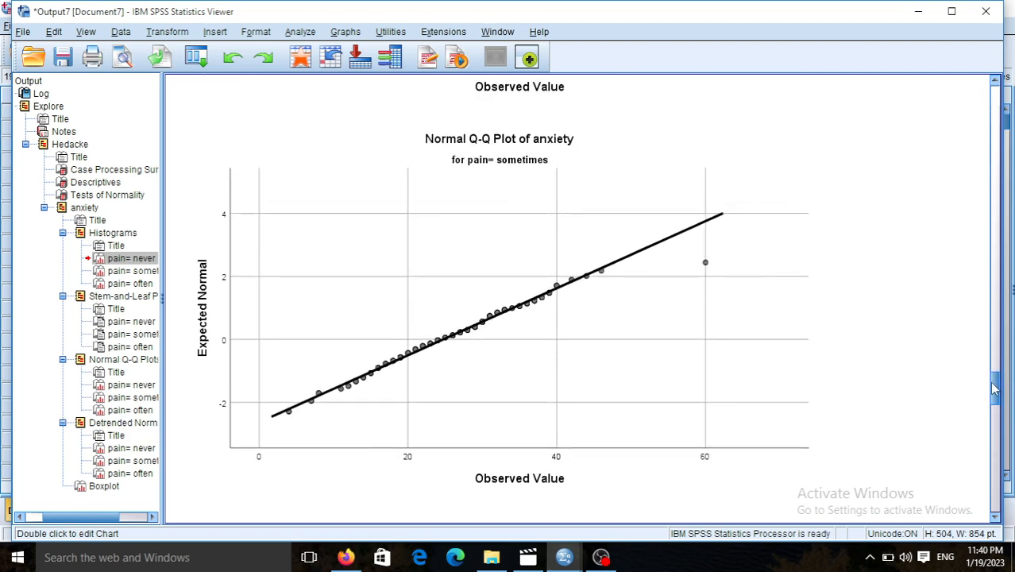
left_click(987, 13)
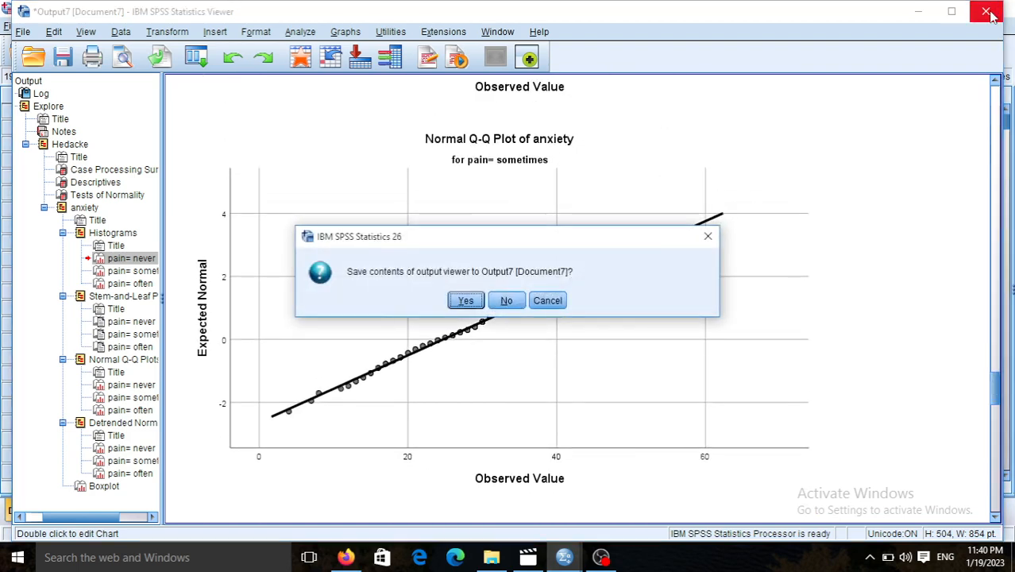
left_click(506, 300)
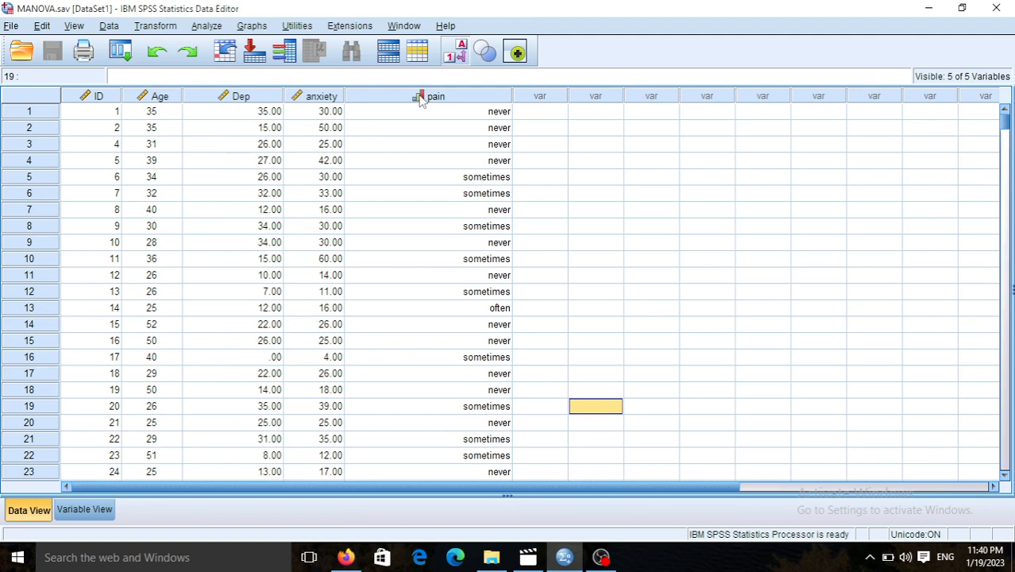
- Open the Univariate general linear model and remove anxiety, Hedacke [pain] and Age from their previous roles
left_click(205, 26)
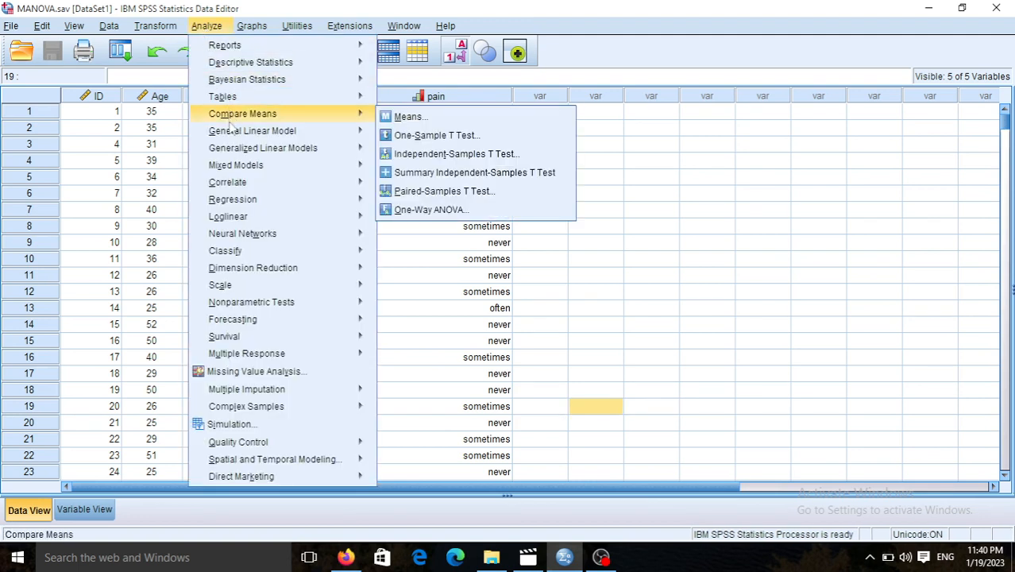
mouse_move(226, 132)
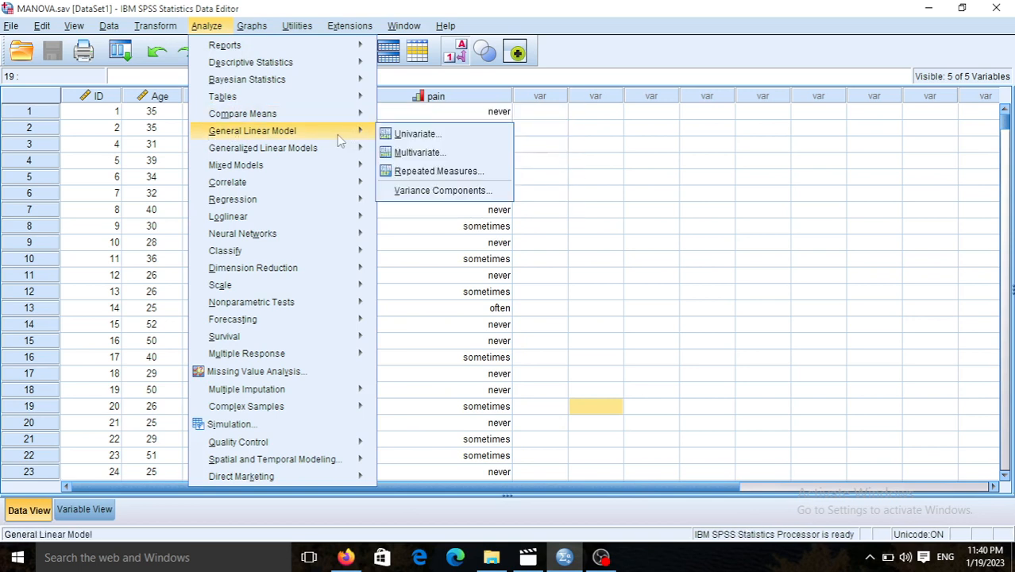
left_click(410, 137)
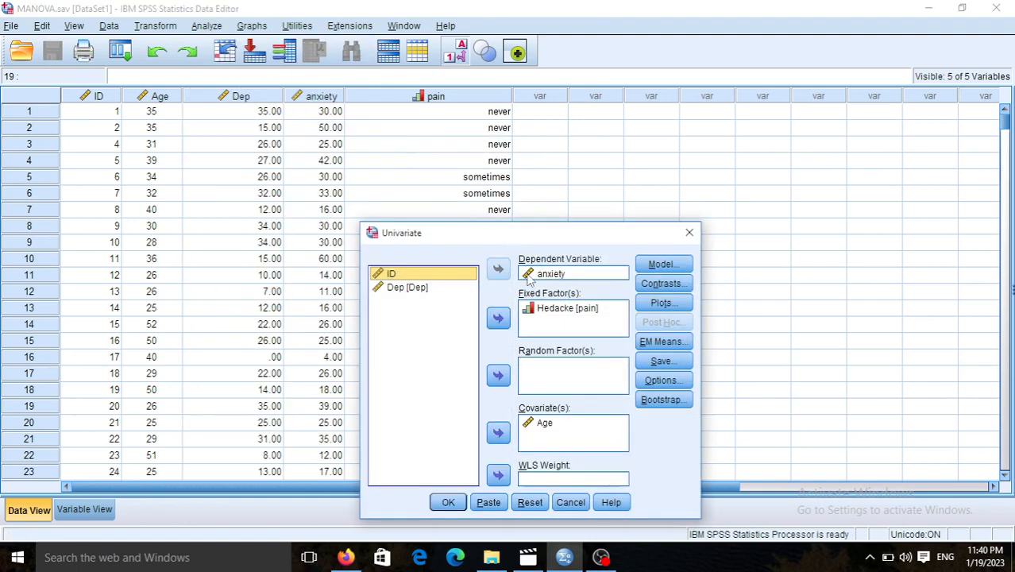
left_click(548, 274)
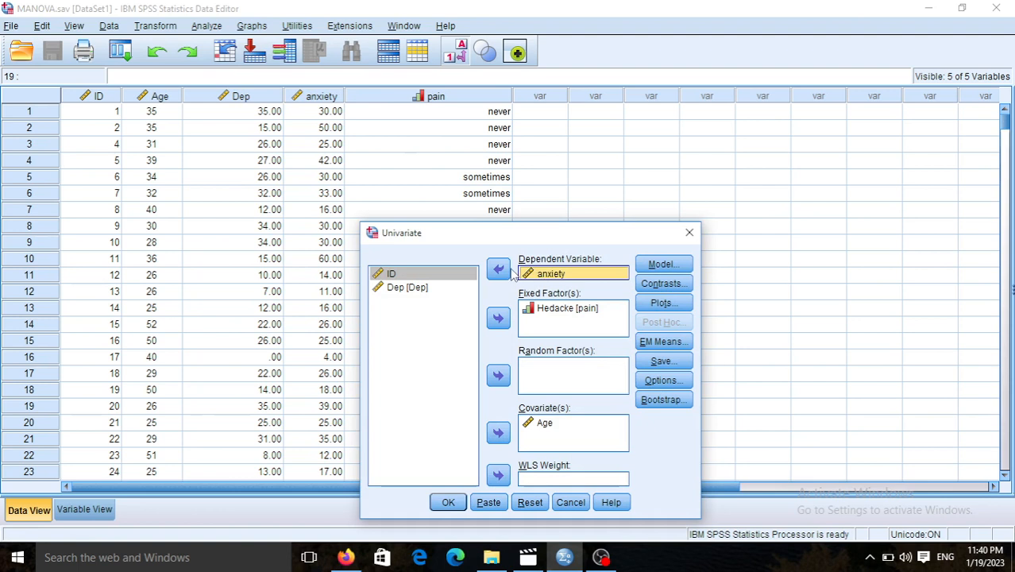
left_click(497, 270)
left_click(531, 309)
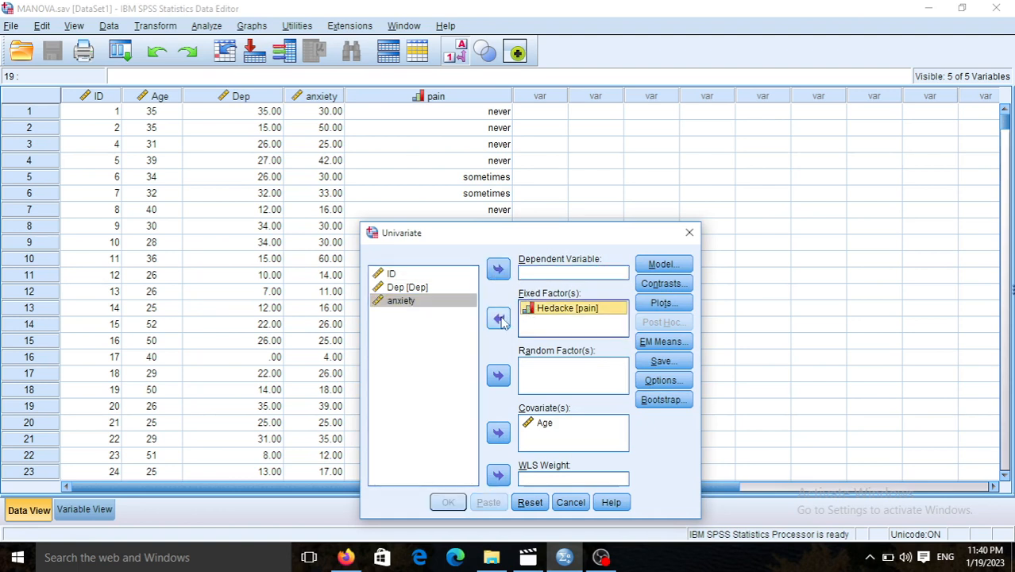
left_click(499, 318)
left_click(530, 426)
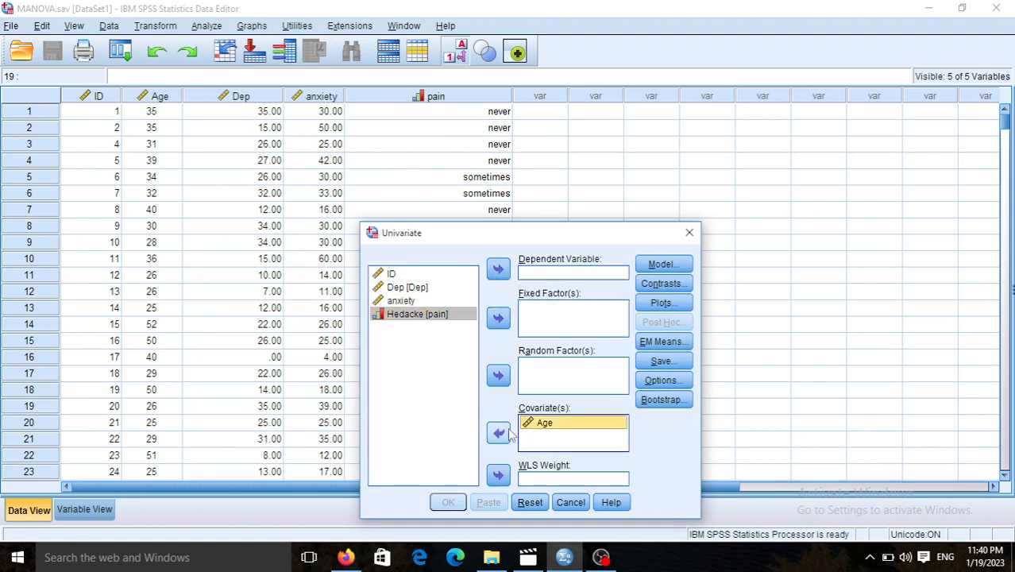
left_click(499, 433)
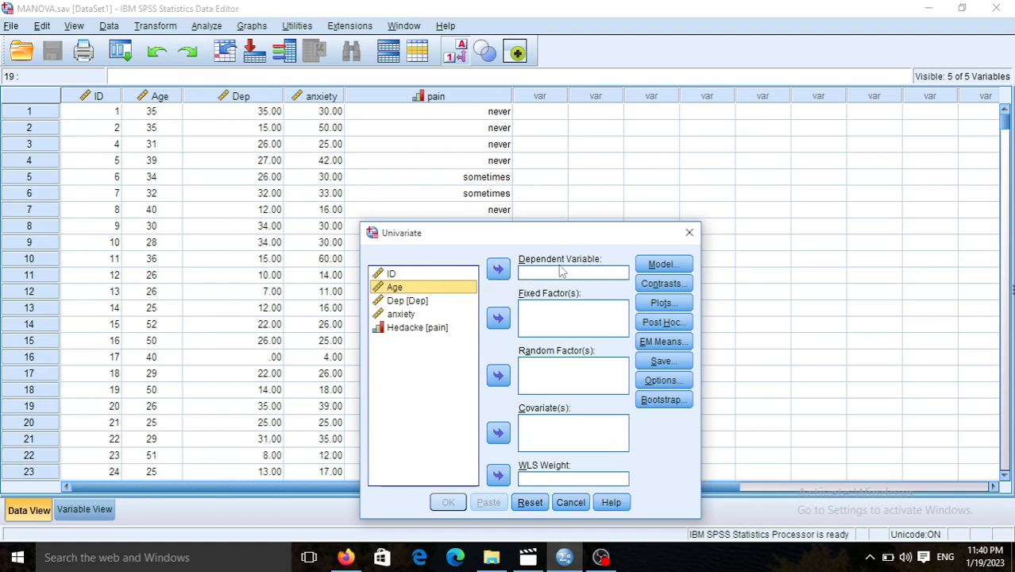
- Assign anxiety as the dependent variable, Hedacke [pain] as the fixed factor and Age as the covariate
left_click(401, 315)
left_click(497, 269)
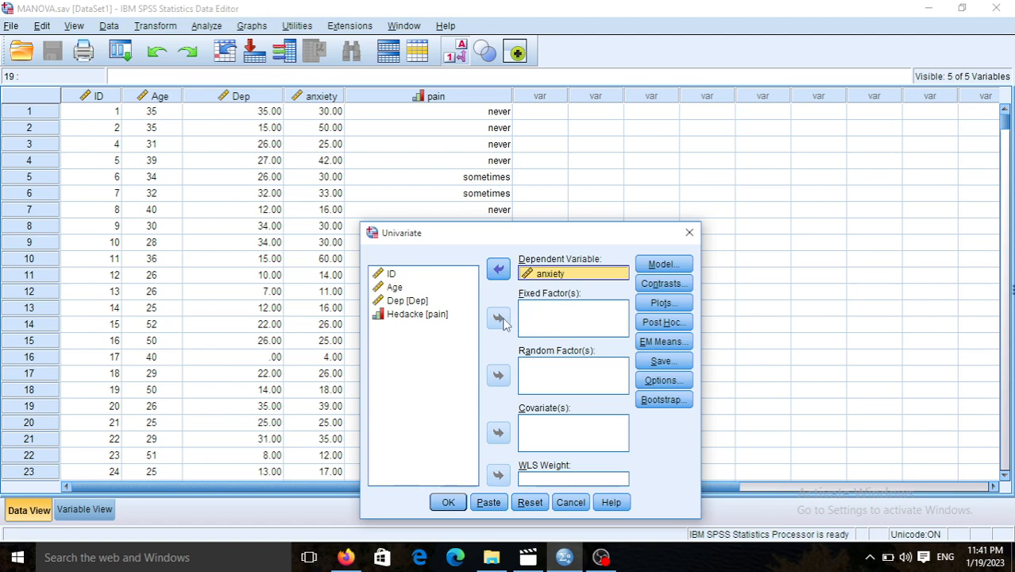
left_click(438, 318)
left_click(409, 314)
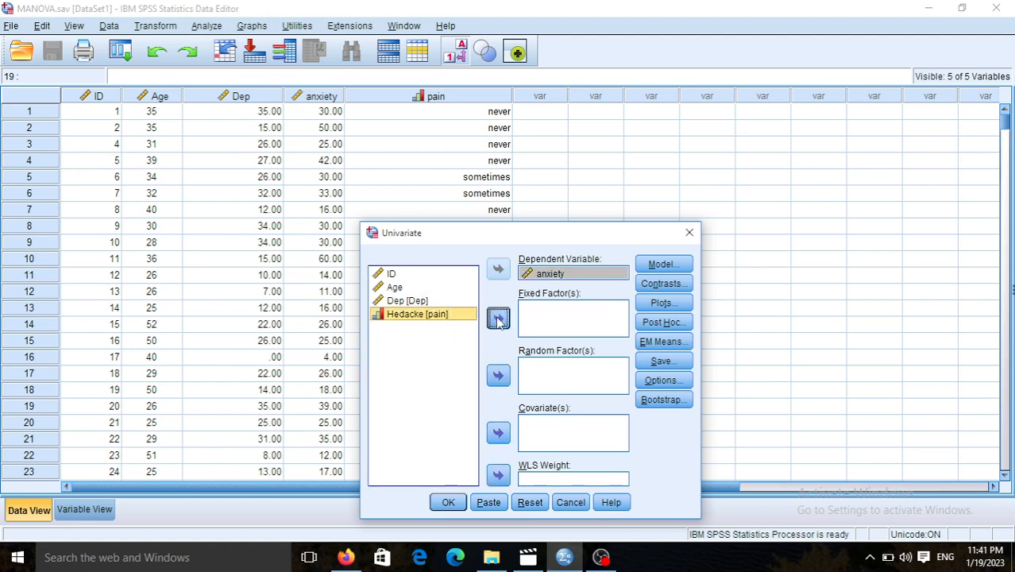
left_click(497, 317)
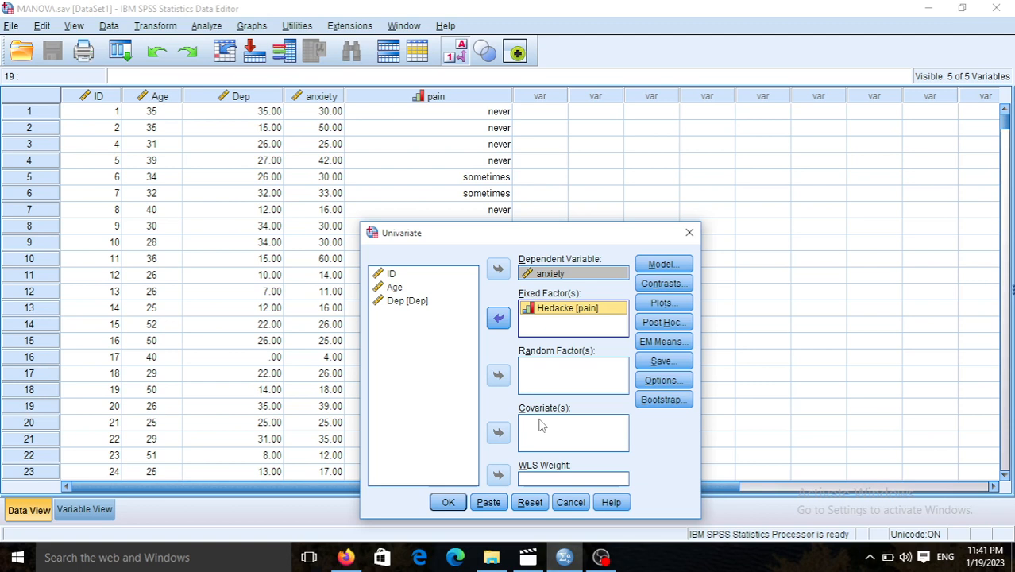
left_click(395, 291)
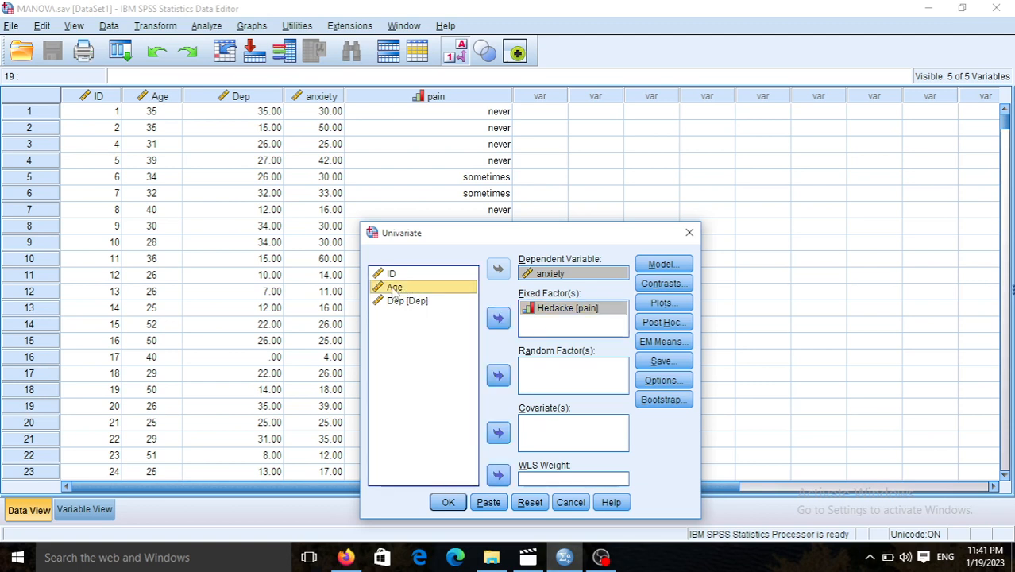
left_click(498, 433)
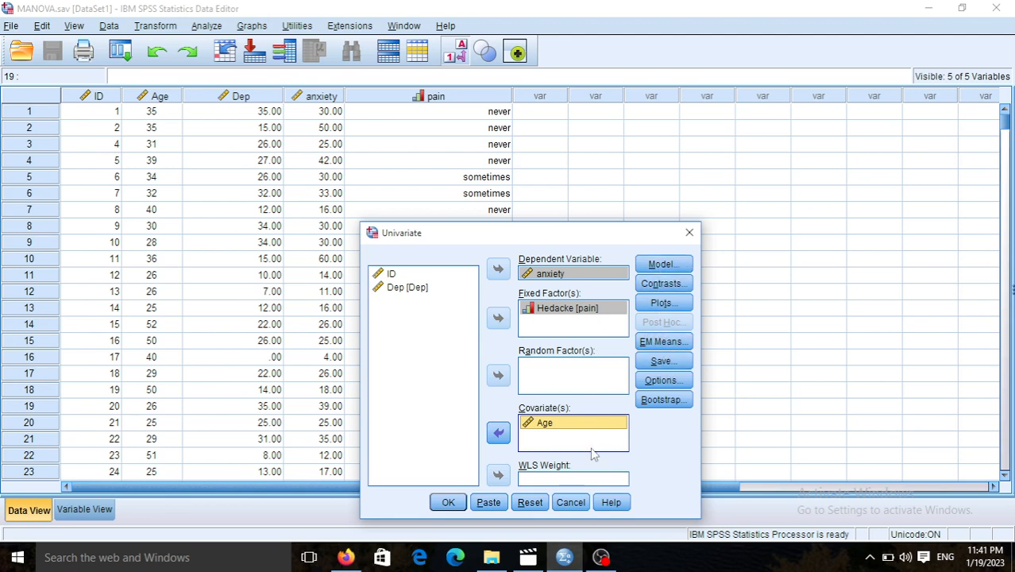
- Specify the model with built terms and add the Age*pain interaction, keeping the term type Interaction
left_click(661, 265)
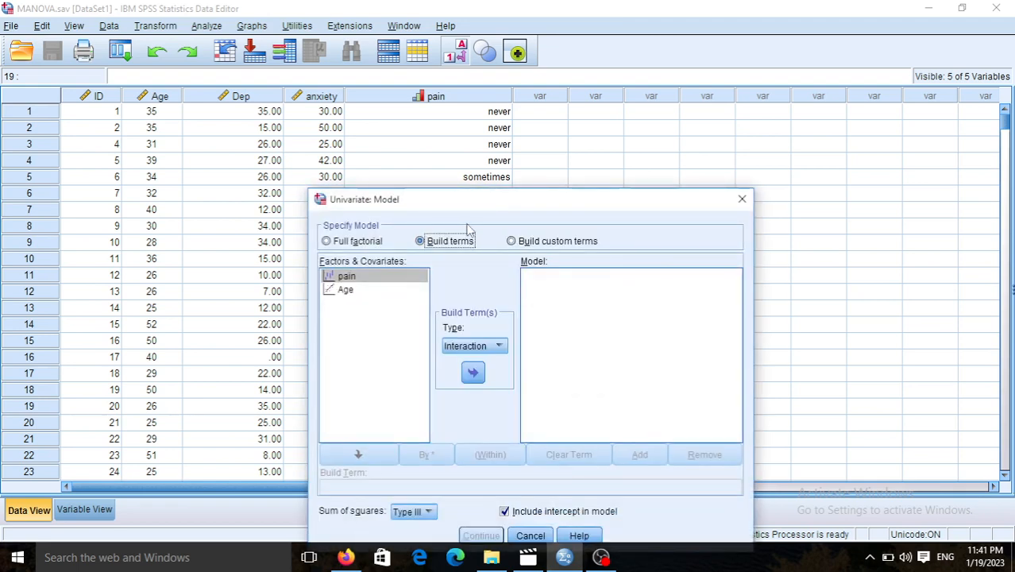
left_click(326, 242)
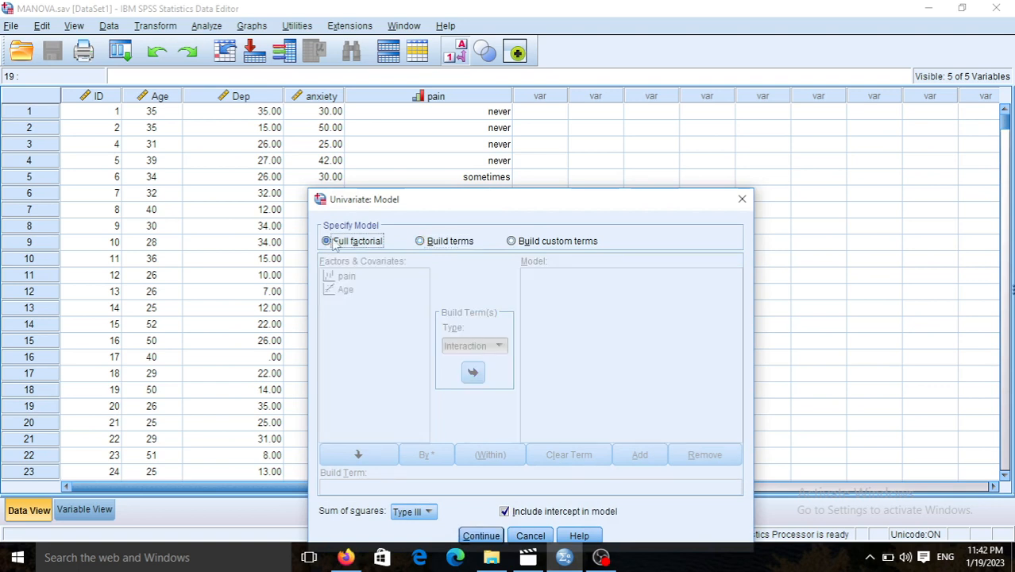
left_click(420, 242)
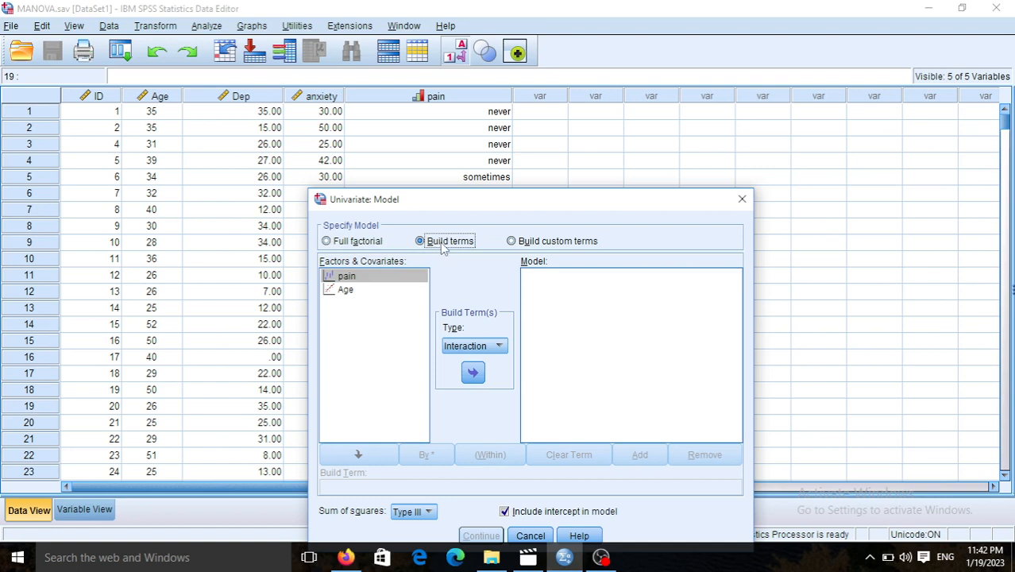
left_click(344, 291, "shift")
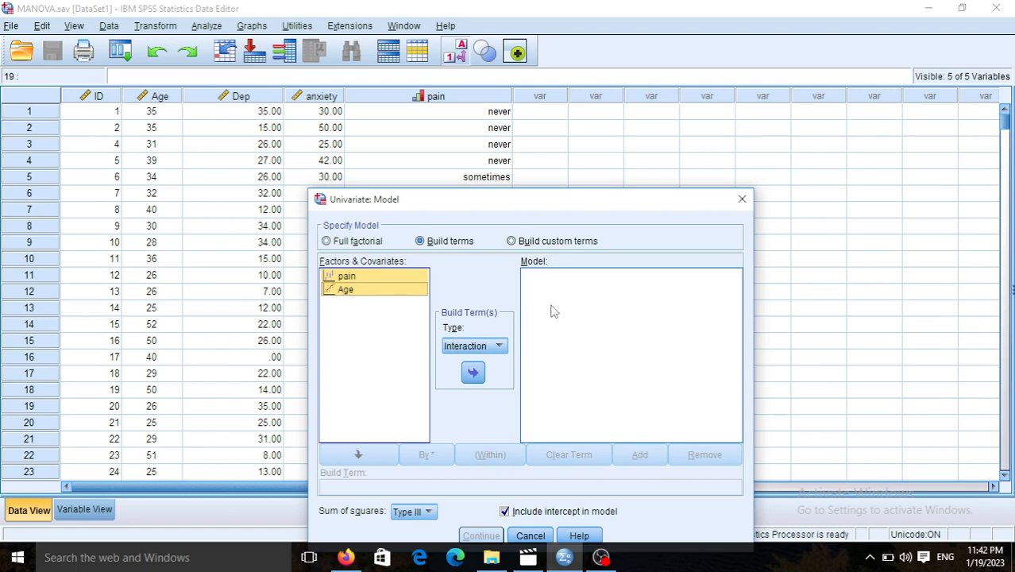
left_click(472, 376)
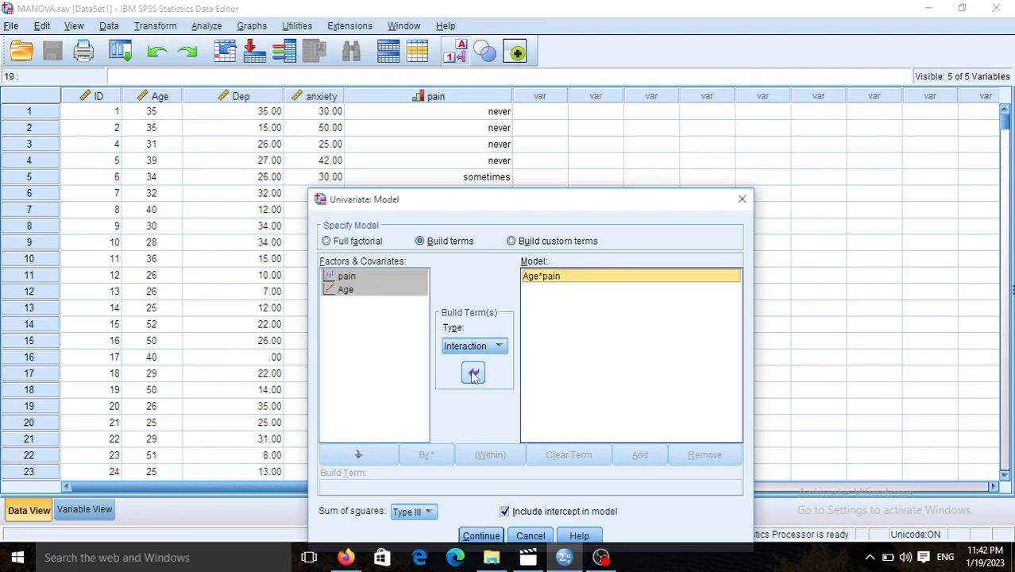
left_click(501, 348)
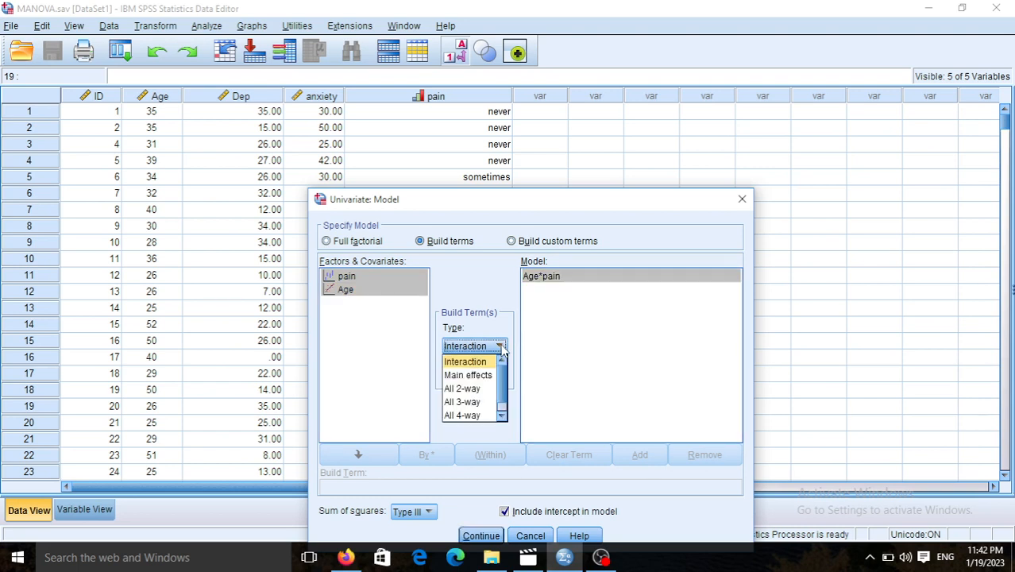
left_click(476, 362)
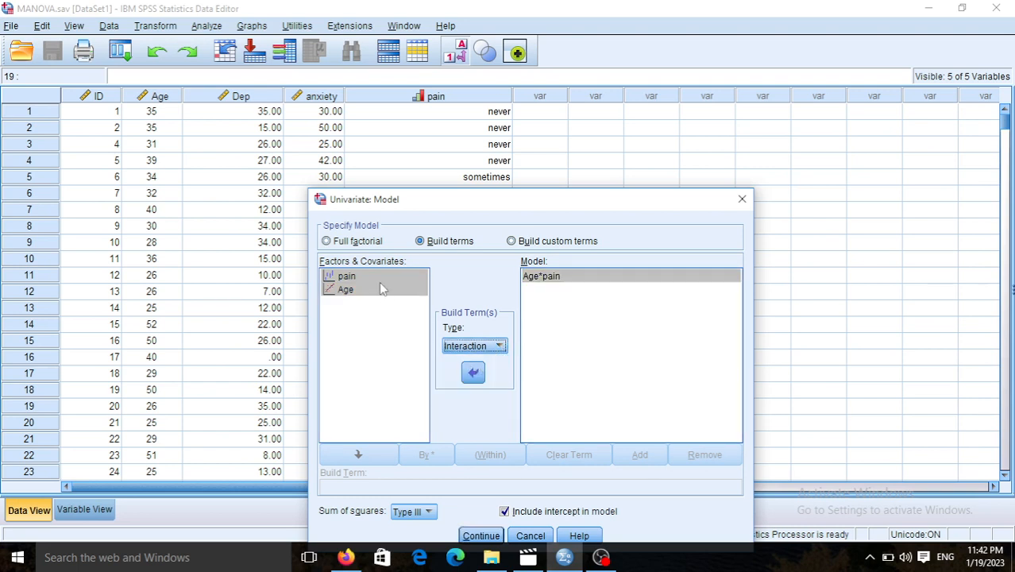
- Add pain and Age as separate terms to the model and accept the model specification
left_click(371, 343)
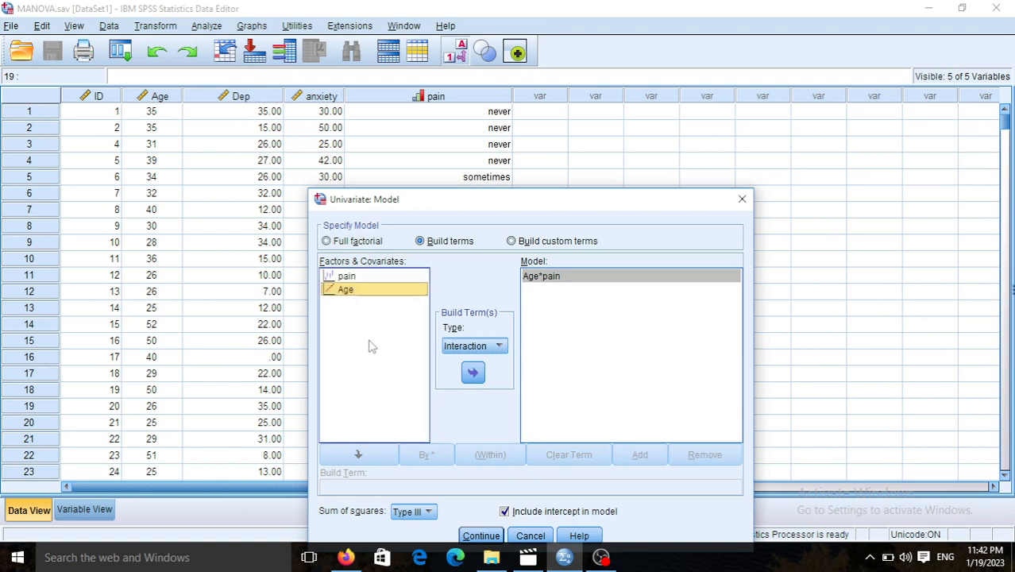
left_click(355, 278)
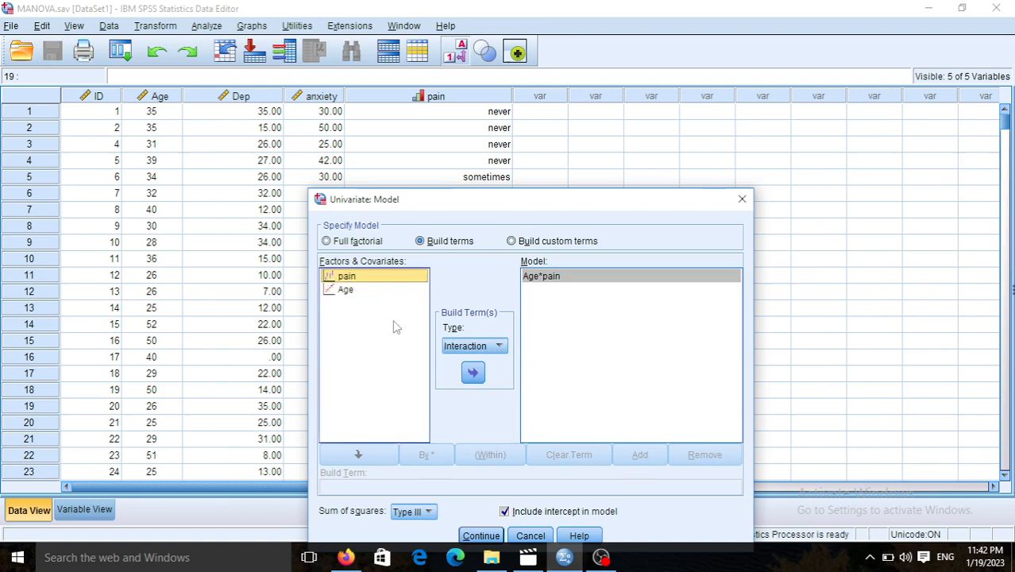
left_click(473, 373)
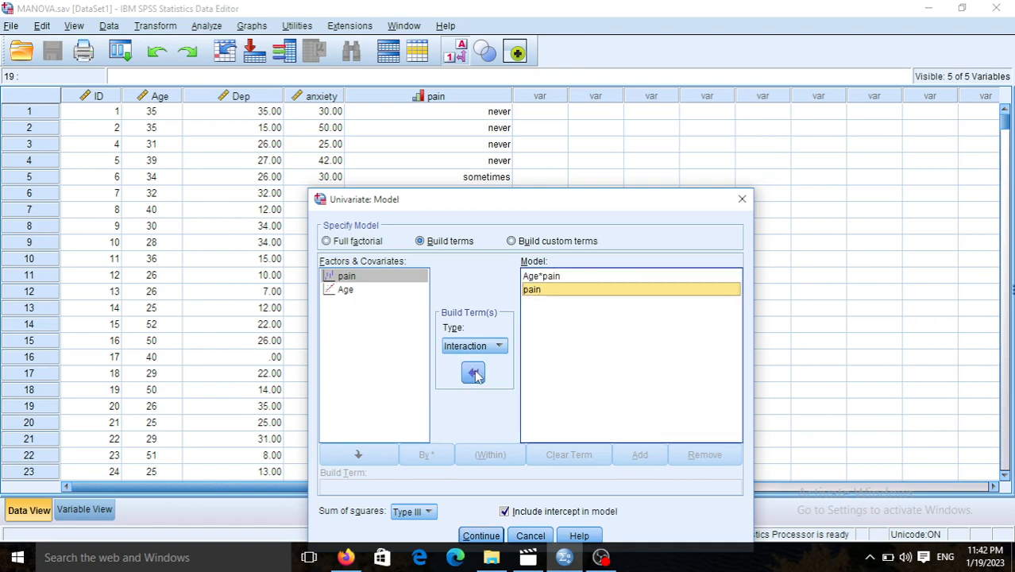
left_click(361, 292)
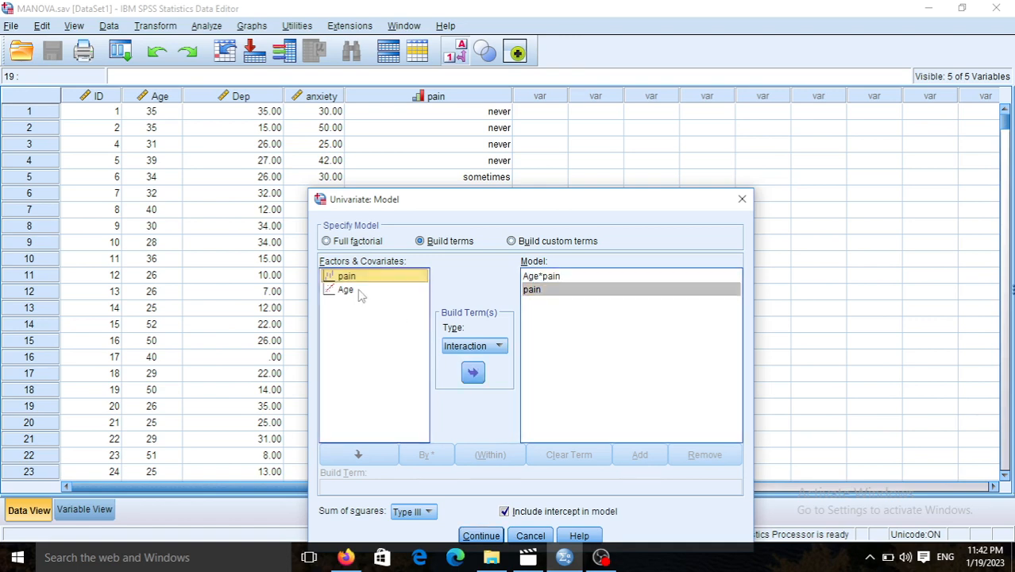
left_click(473, 372)
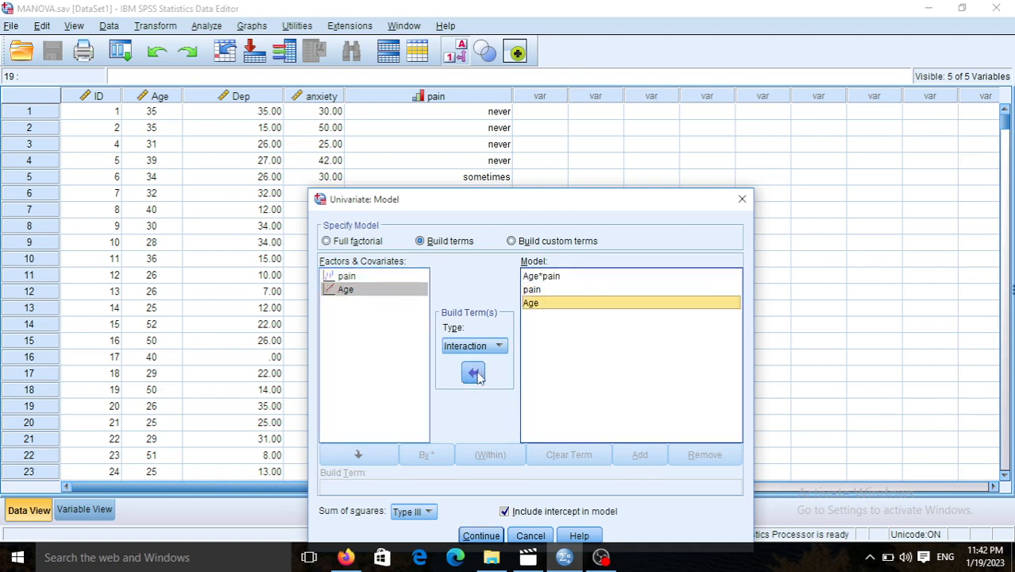
left_click(480, 536)
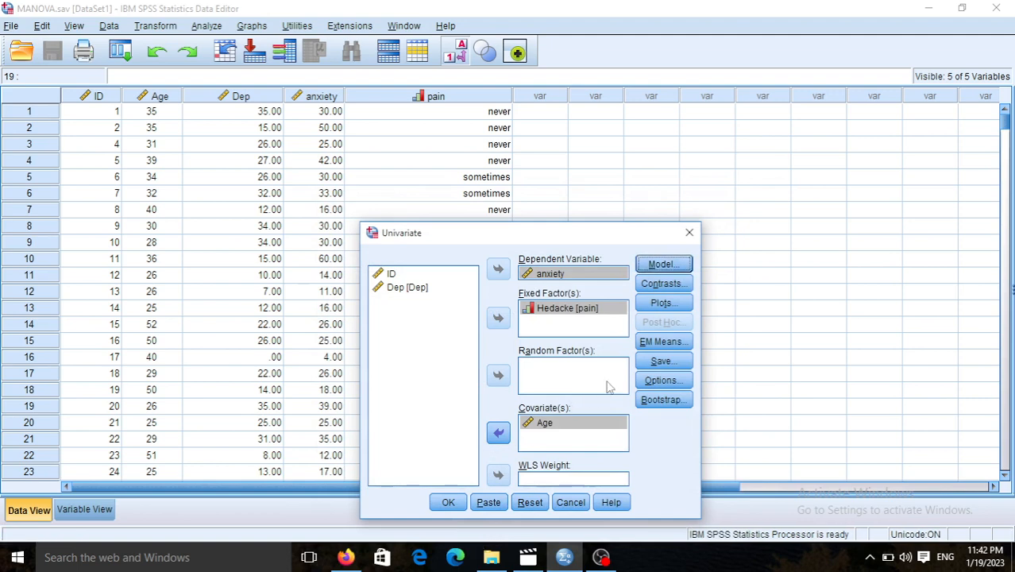
- Turn off observed power in the Univariate options, leave homogeneity tests enabled, and run the analysis
left_click(663, 380)
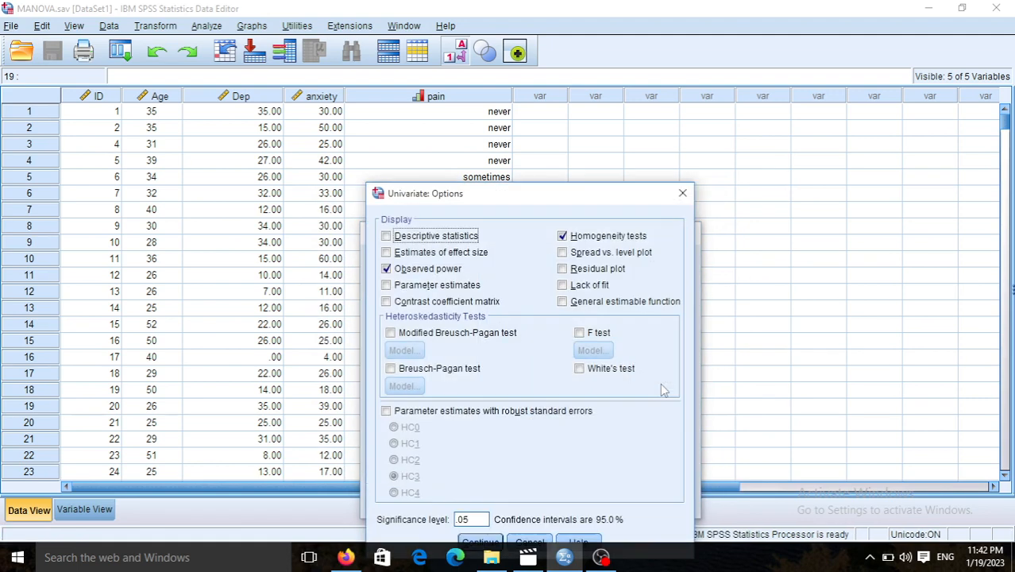
left_click(675, 195)
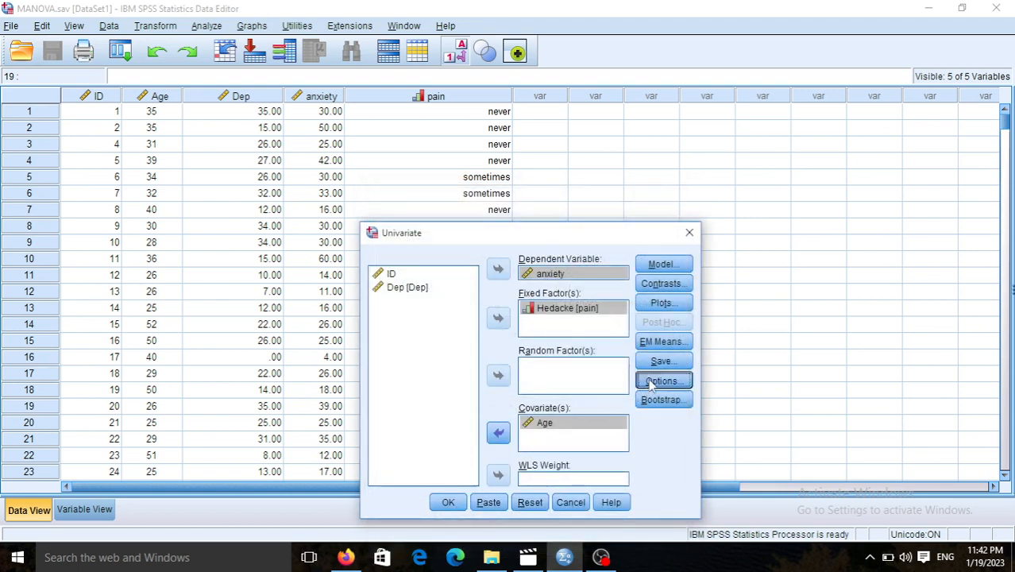
left_click(649, 383)
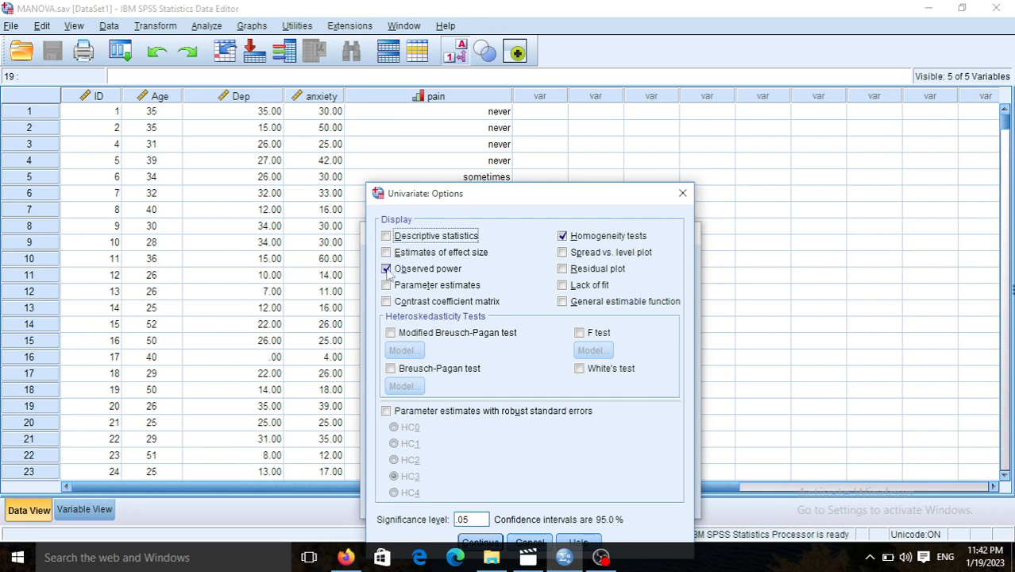
left_click(386, 269)
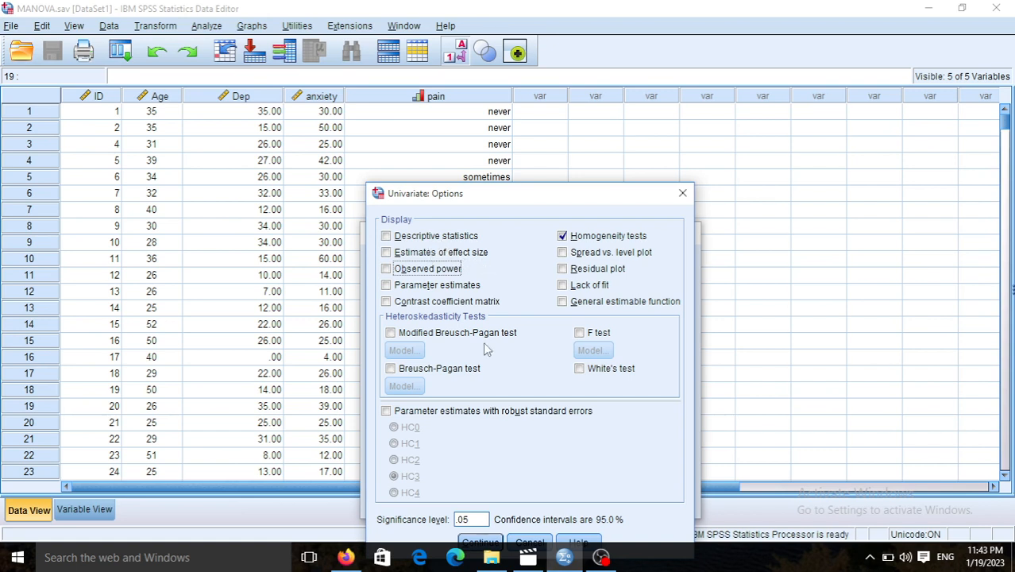
left_click(479, 542)
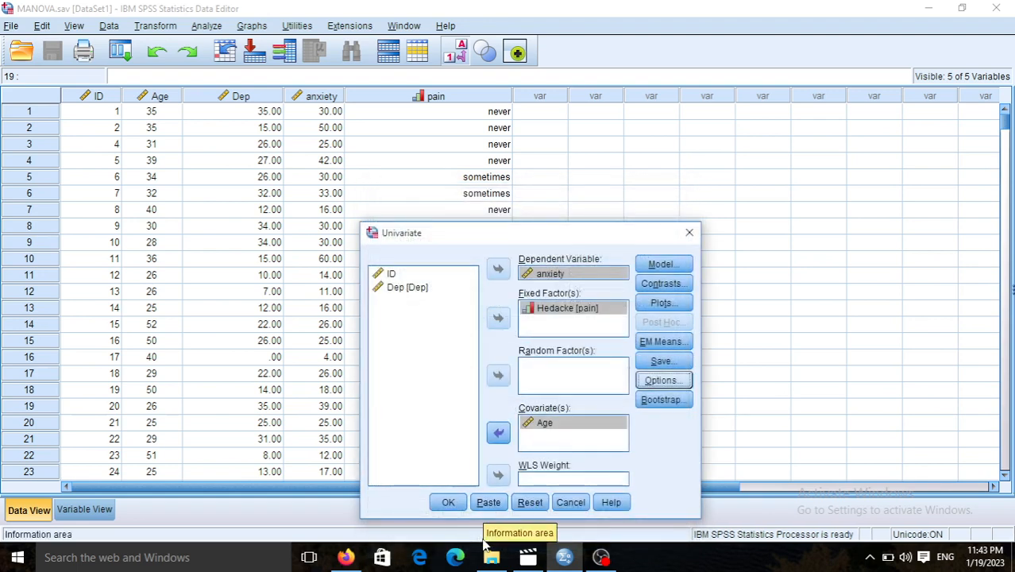
left_click(448, 502)
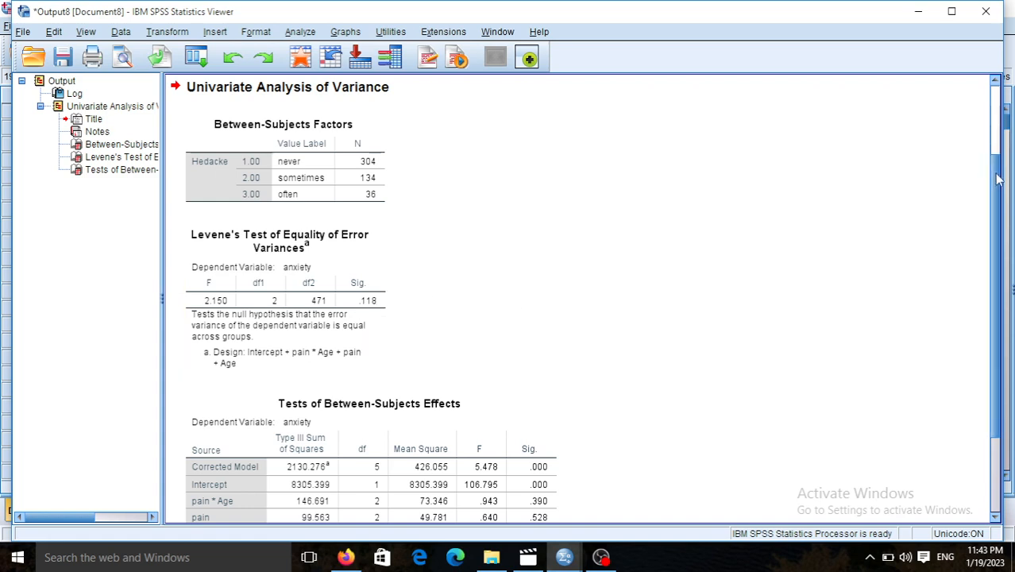
- Check the pain * Age interaction in the Tests of Between-Subjects Effects table and close the output without saving it
left_click_drag(998, 181, 971, 286)
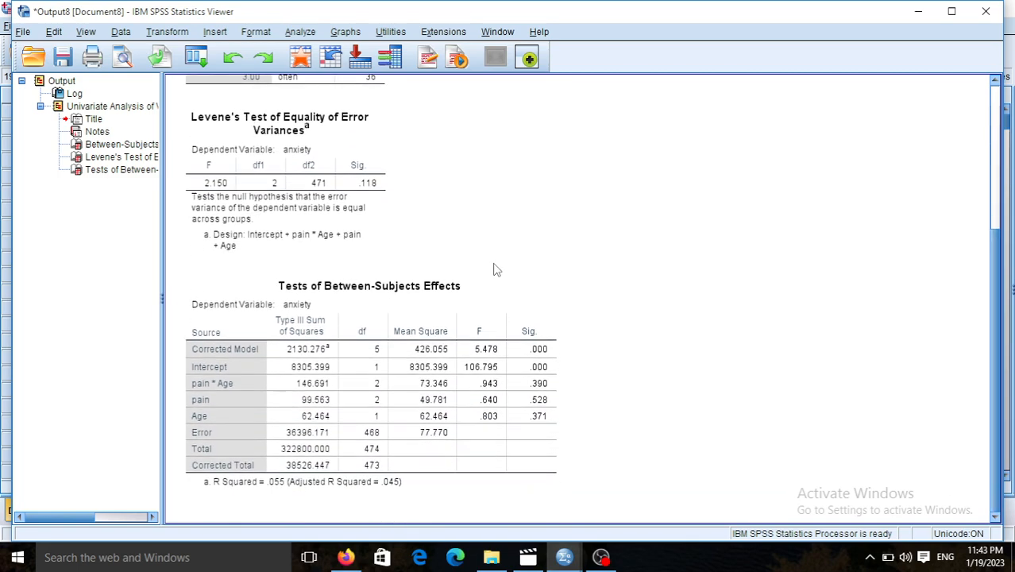
left_click(368, 286)
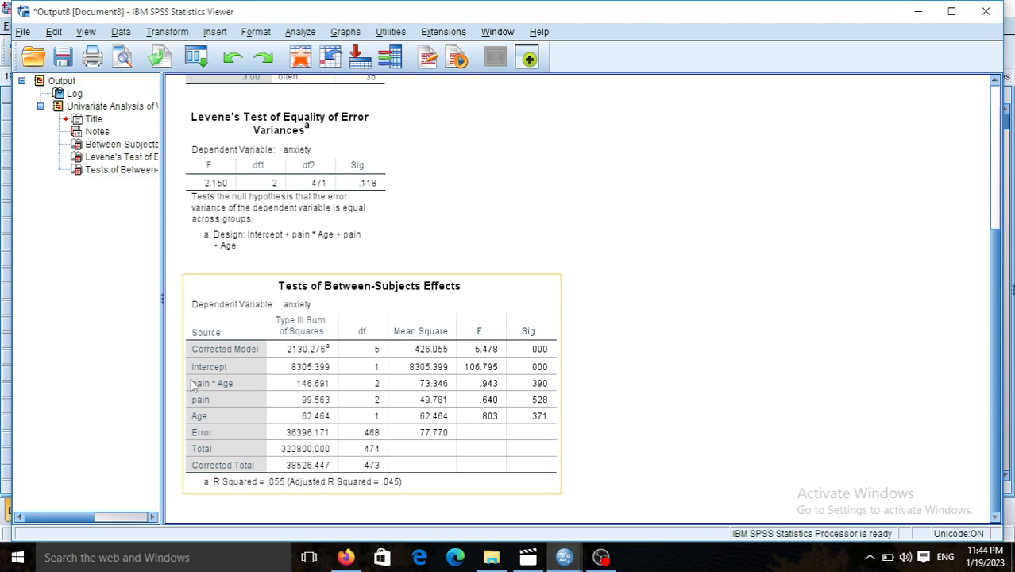
left_click(666, 391)
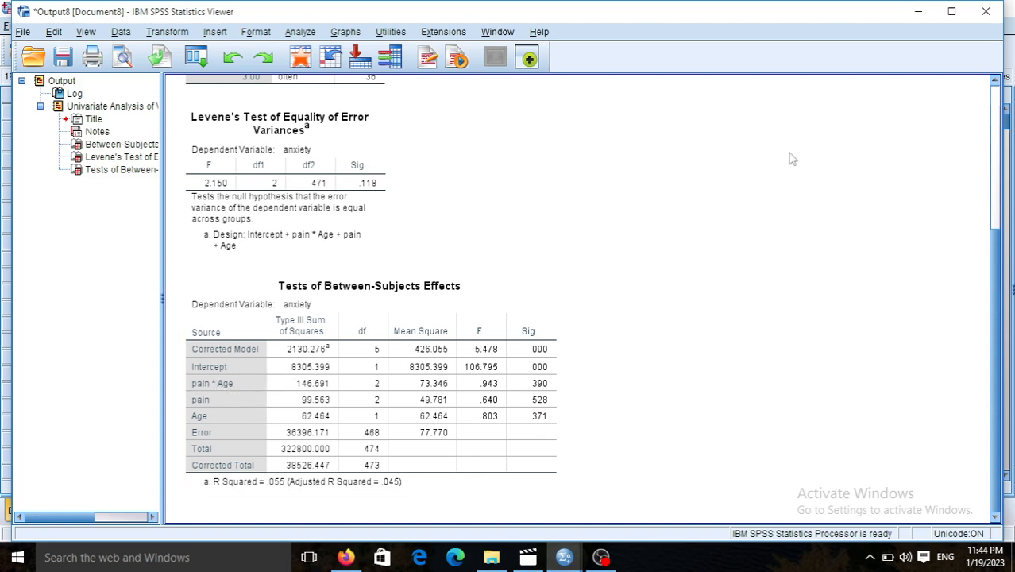
left_click(984, 15)
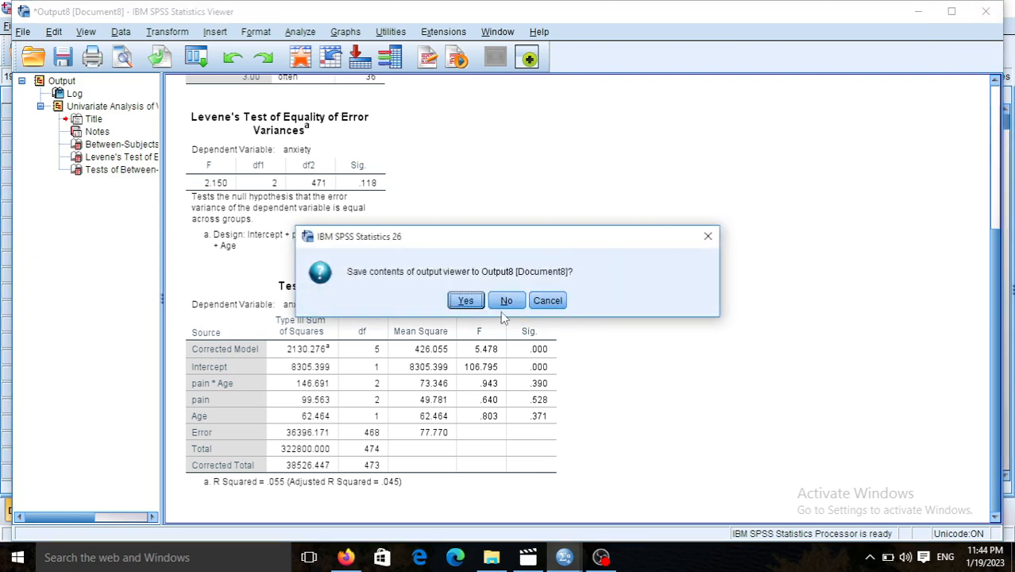
left_click(507, 303)
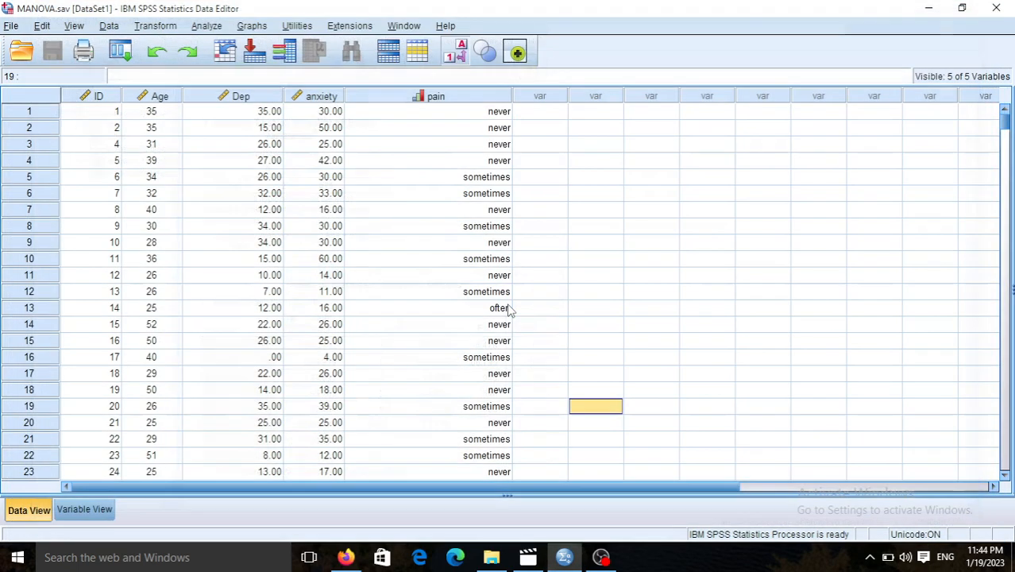
- Reopen the Univariate general linear model and remove the Age*pain interaction from the model, keeping pain and Age as terms
left_click(208, 26)
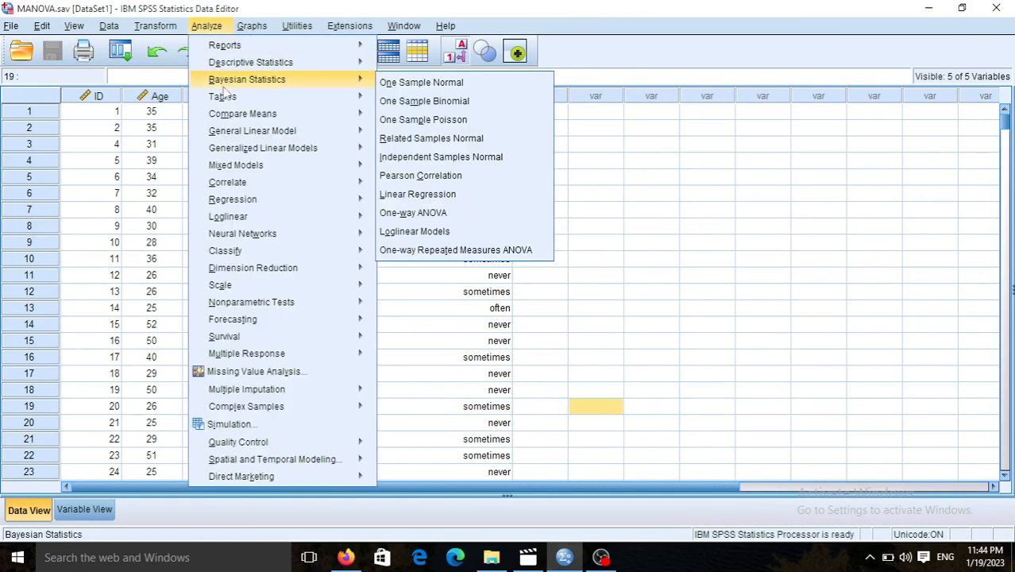
mouse_move(229, 119)
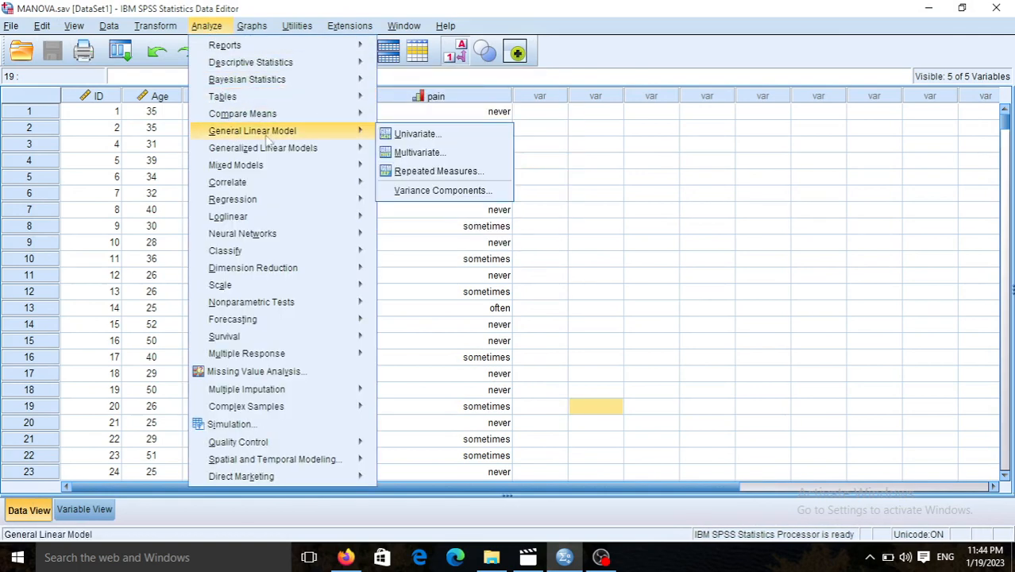
left_click(428, 136)
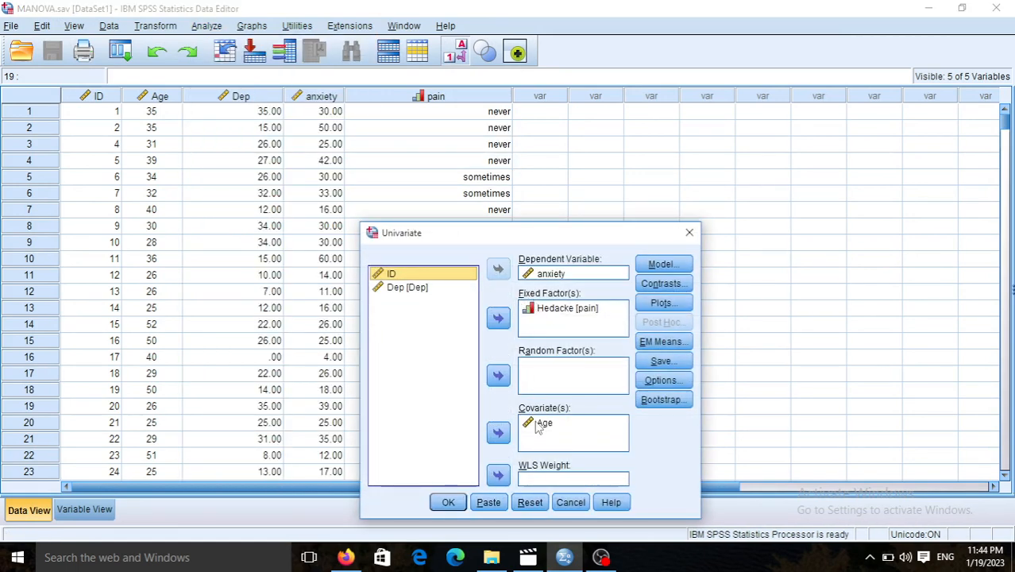
left_click(660, 266)
left_click(548, 278)
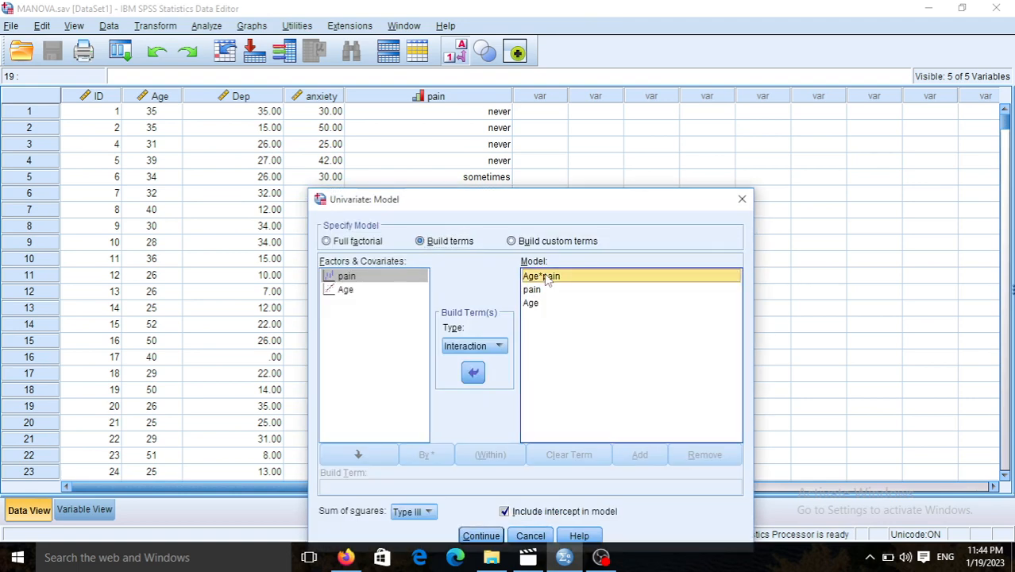
left_click(474, 372)
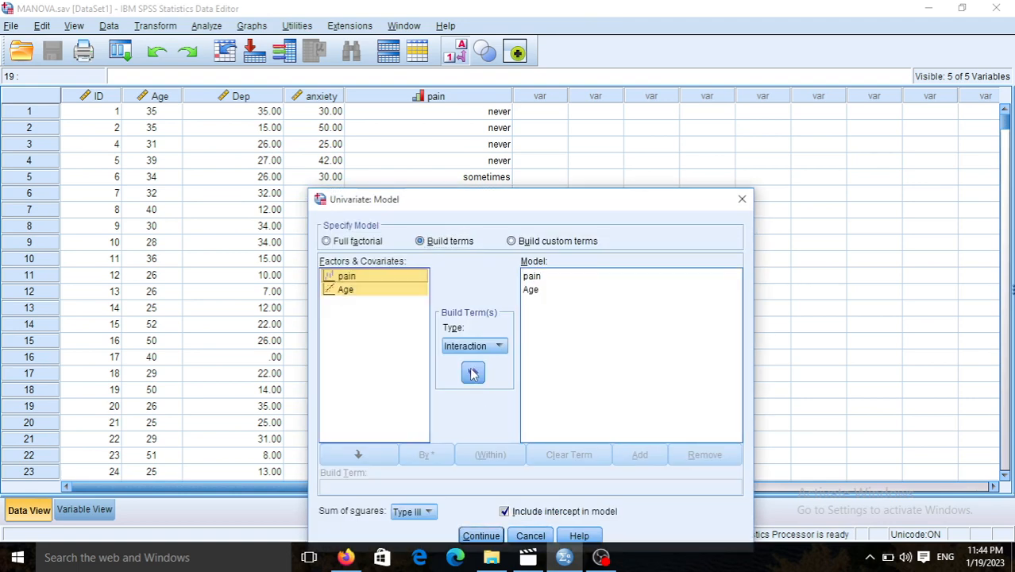
left_click(479, 535)
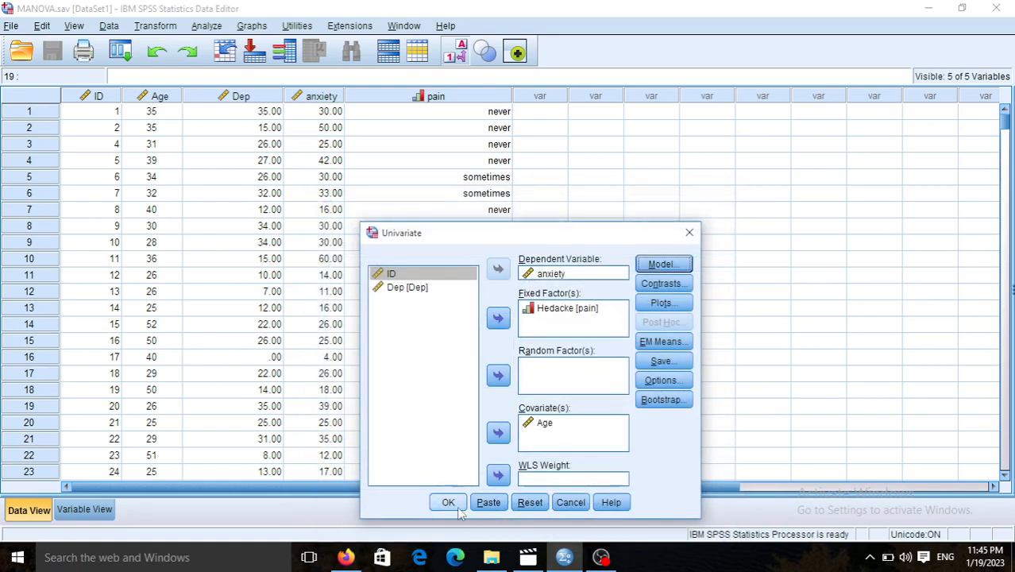
- Run the ANCOVA and examine the effects of pain and Age in the Tests of Between-Subjects Effects table
left_click(449, 503)
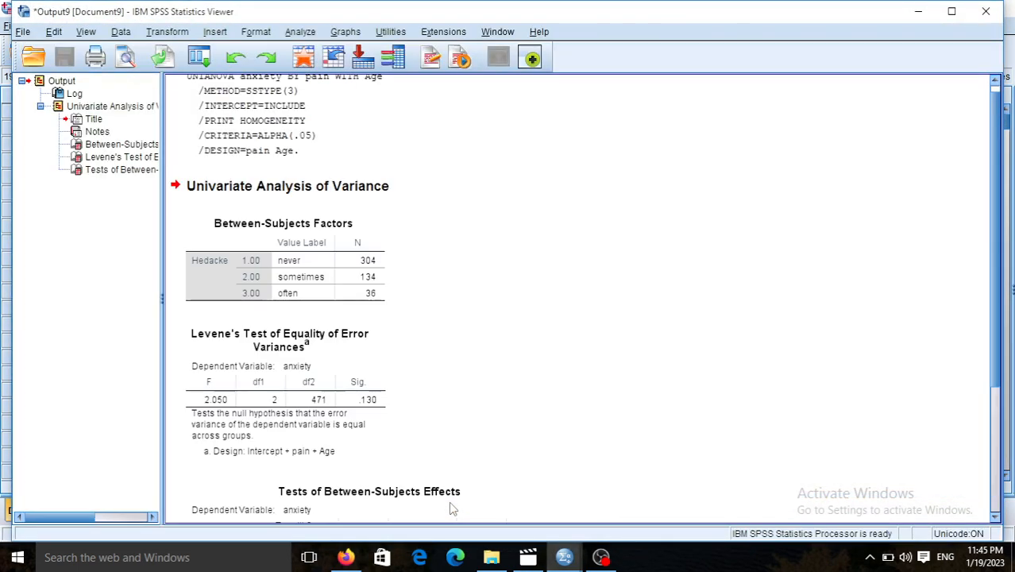
left_click_drag(998, 140, 998, 259)
left_click(335, 329)
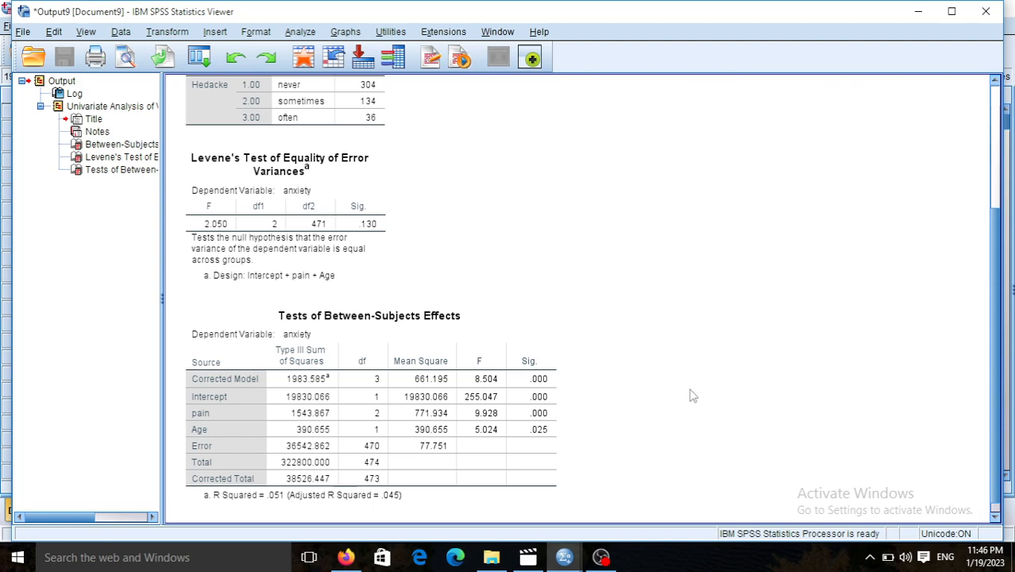
left_click(607, 560)
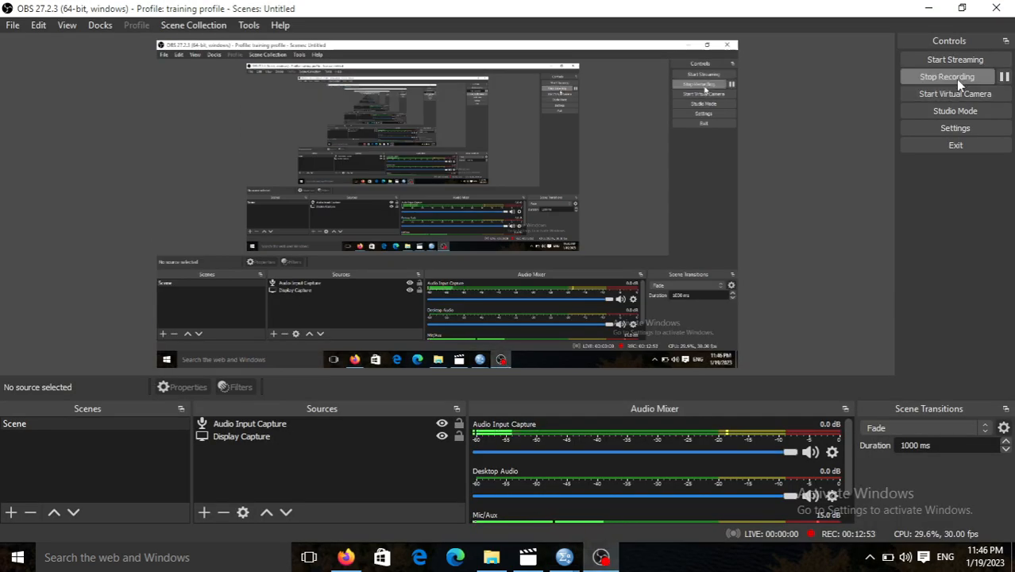